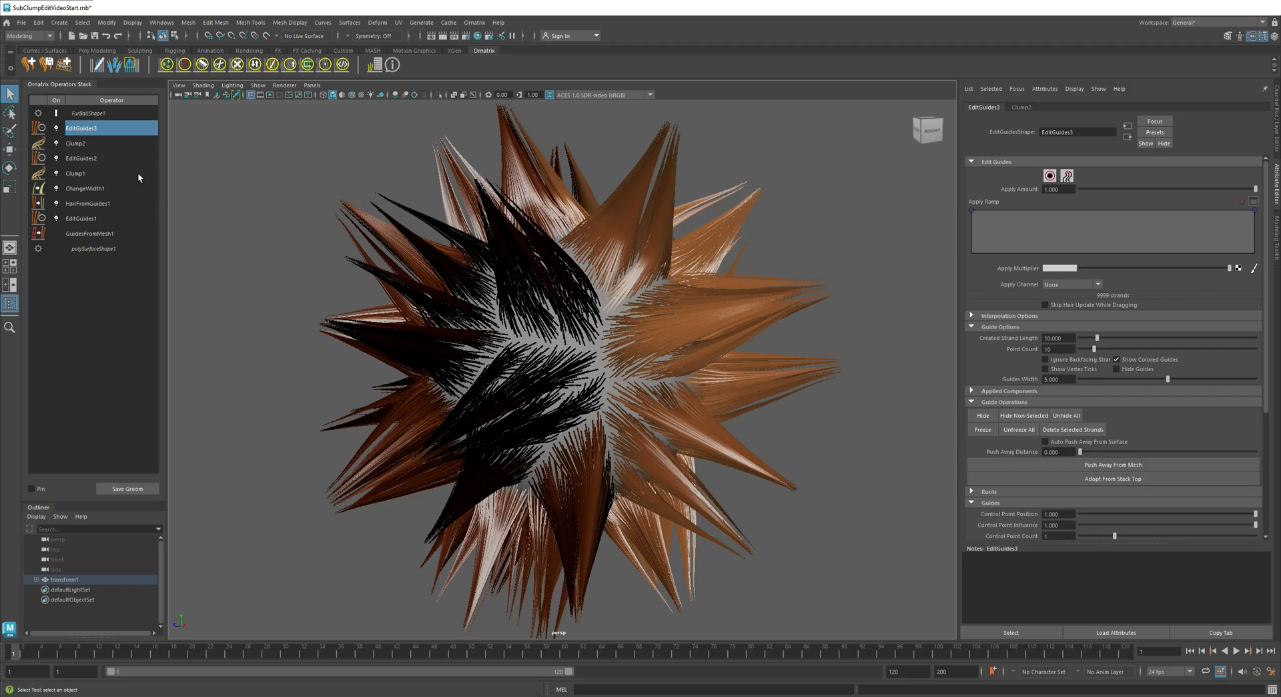
Step: Review Clump1 and EditGuides2 in the stack, then make EditGuides3 the active operator
left_click(76, 173)
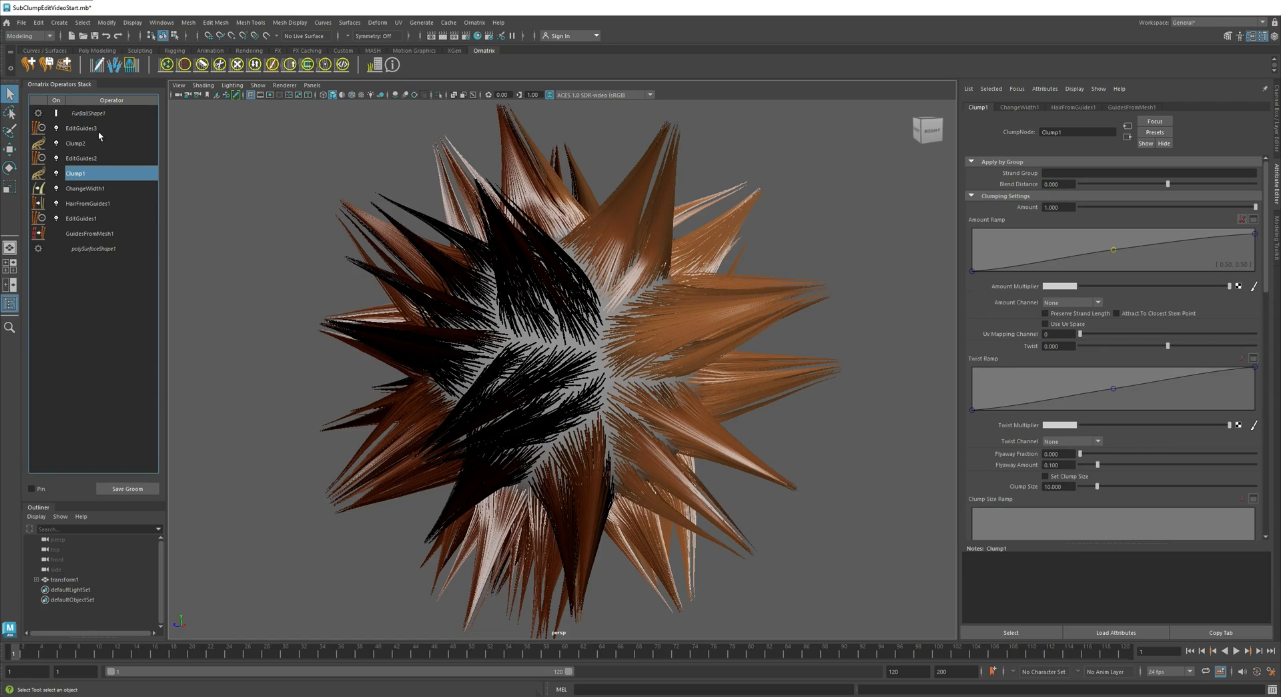
left_click(90, 159)
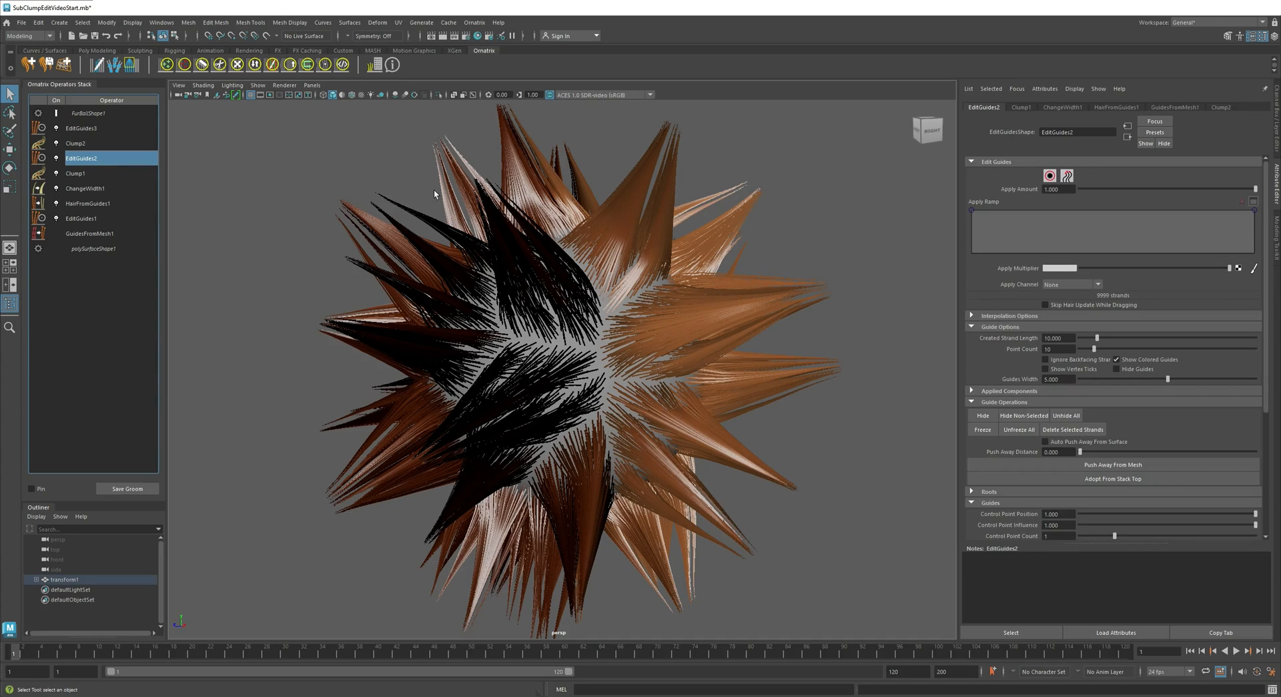
left_click(86, 130)
key("ctrl+b")
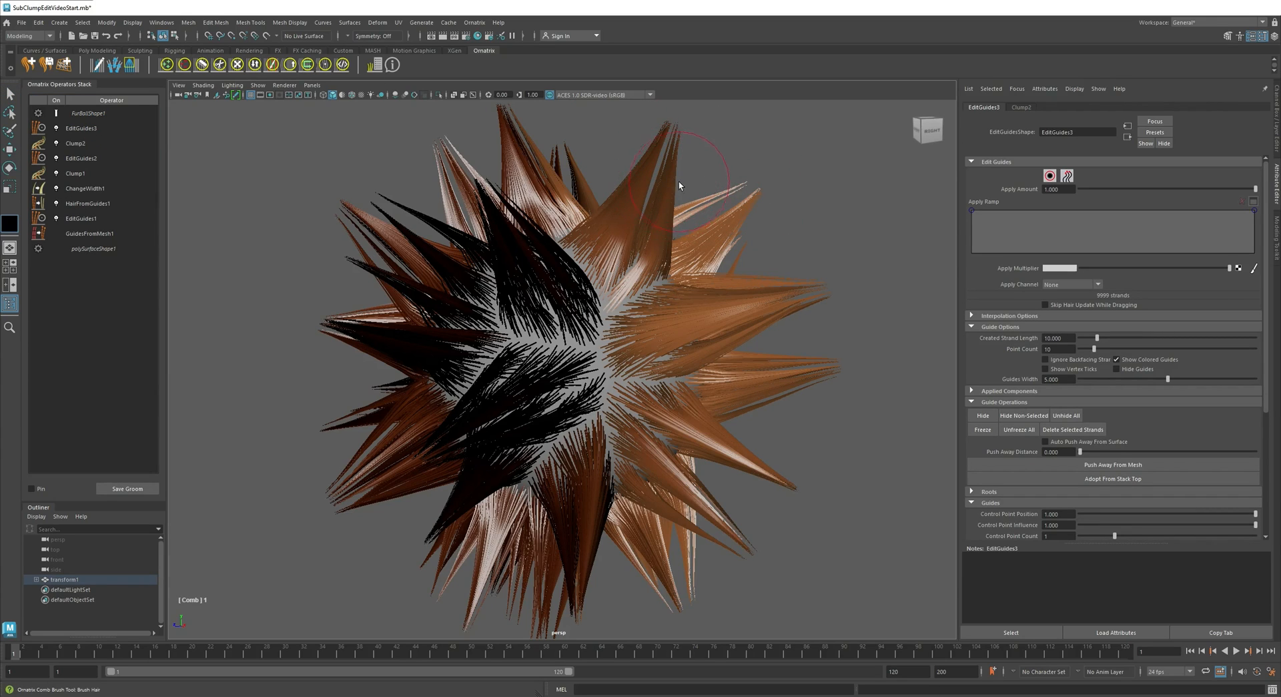
mouse_move(678, 184)
left_mouse_down()
mouse_move(740, 208)
mouse_move(729, 188)
mouse_move(765, 210)
left_mouse_up()
key("ctrl+z")
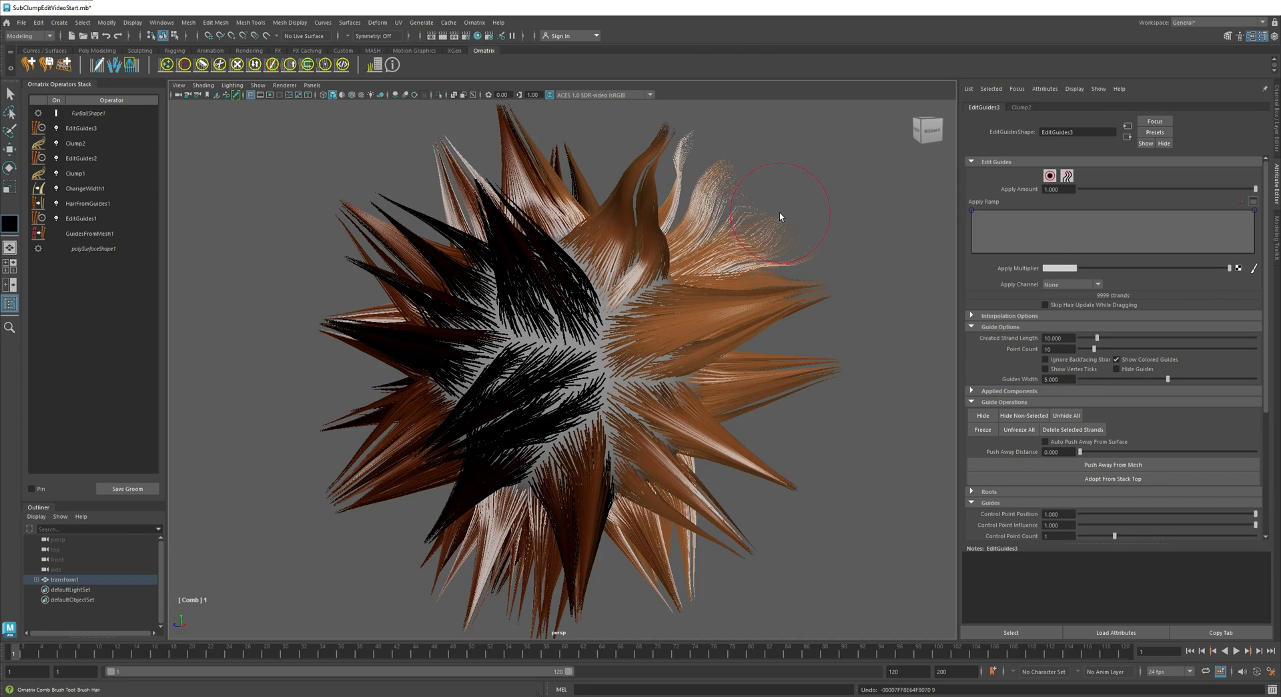
key("ctrl+z")
key("ctrl+z")
key("ctrl+z")
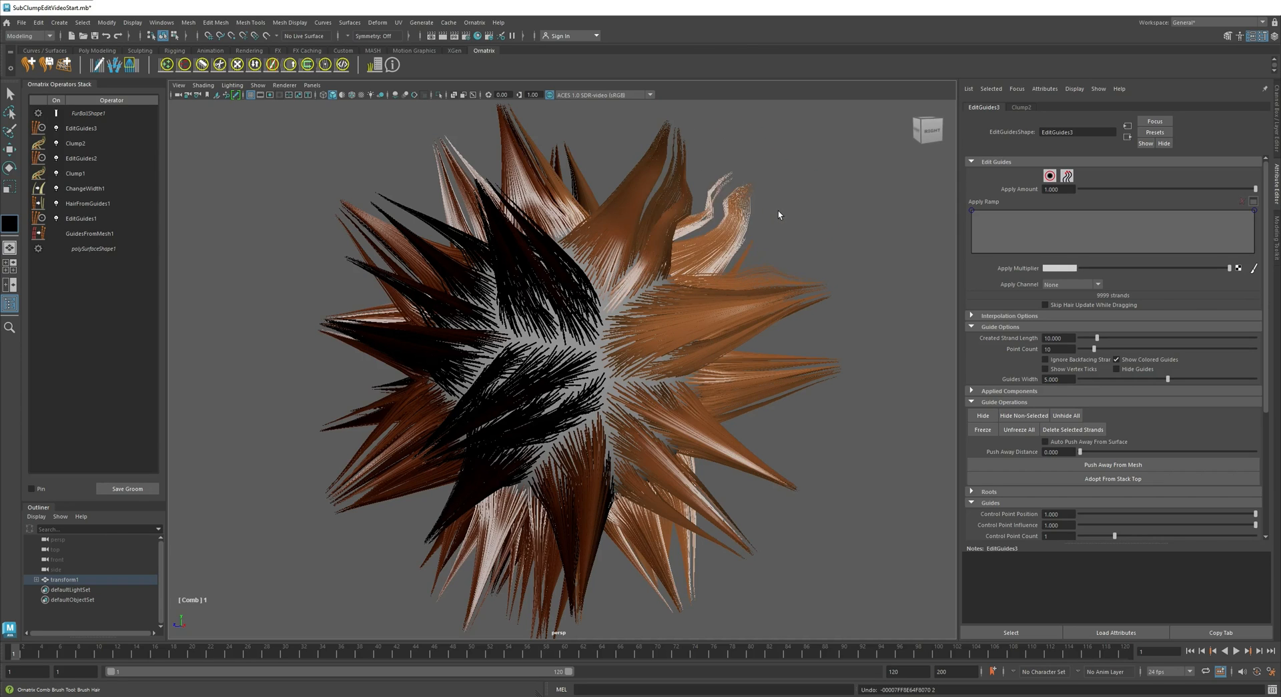
key("ctrl+z")
key("ctrl+z")
left_click_drag(739, 203, 630, 209)
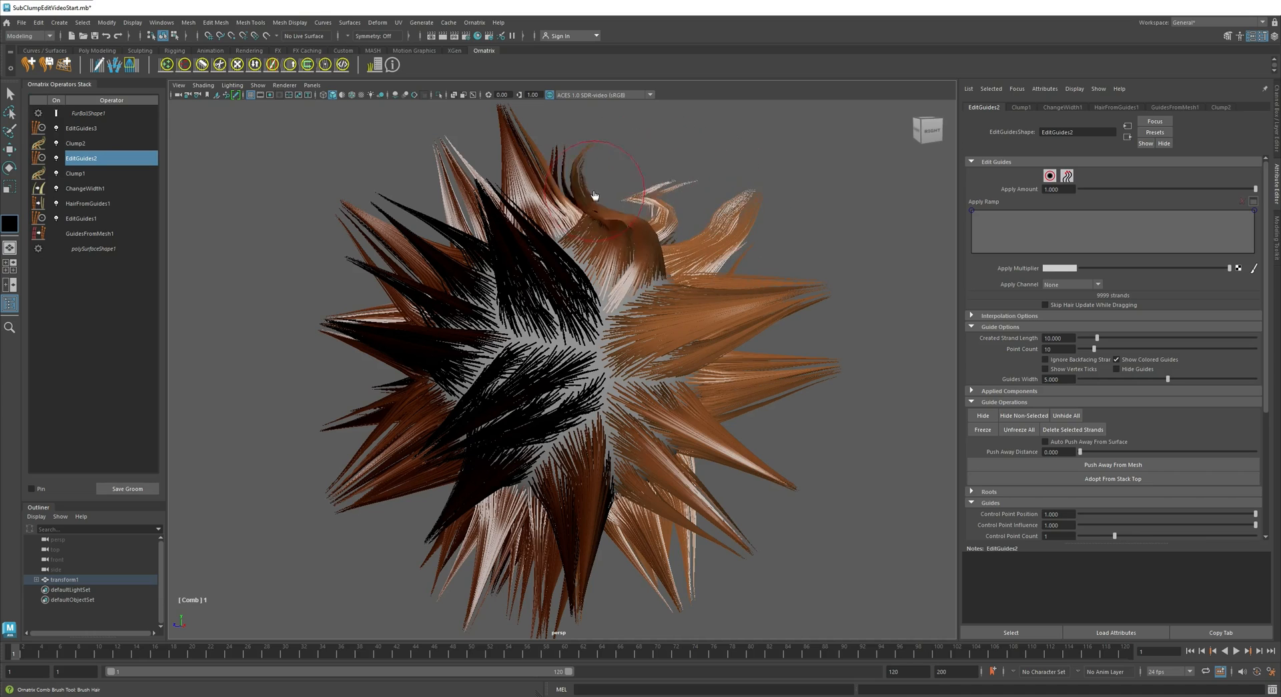
key("ctrl+z")
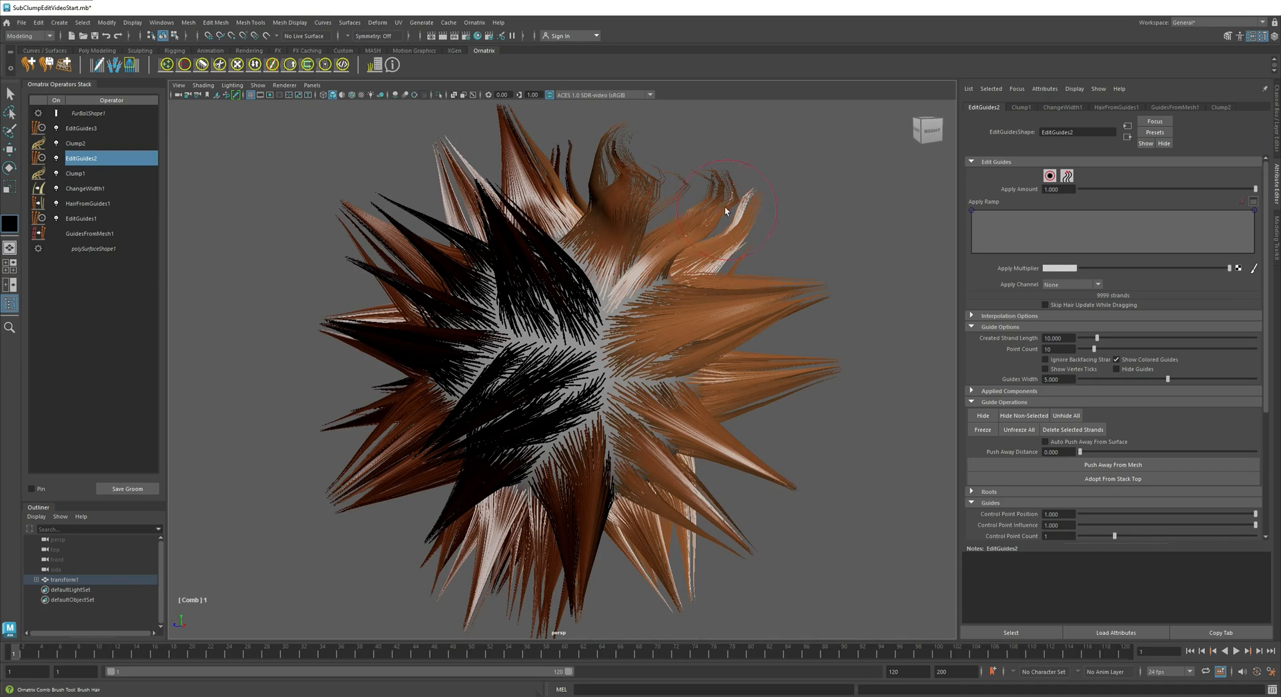
key("ctrl+z")
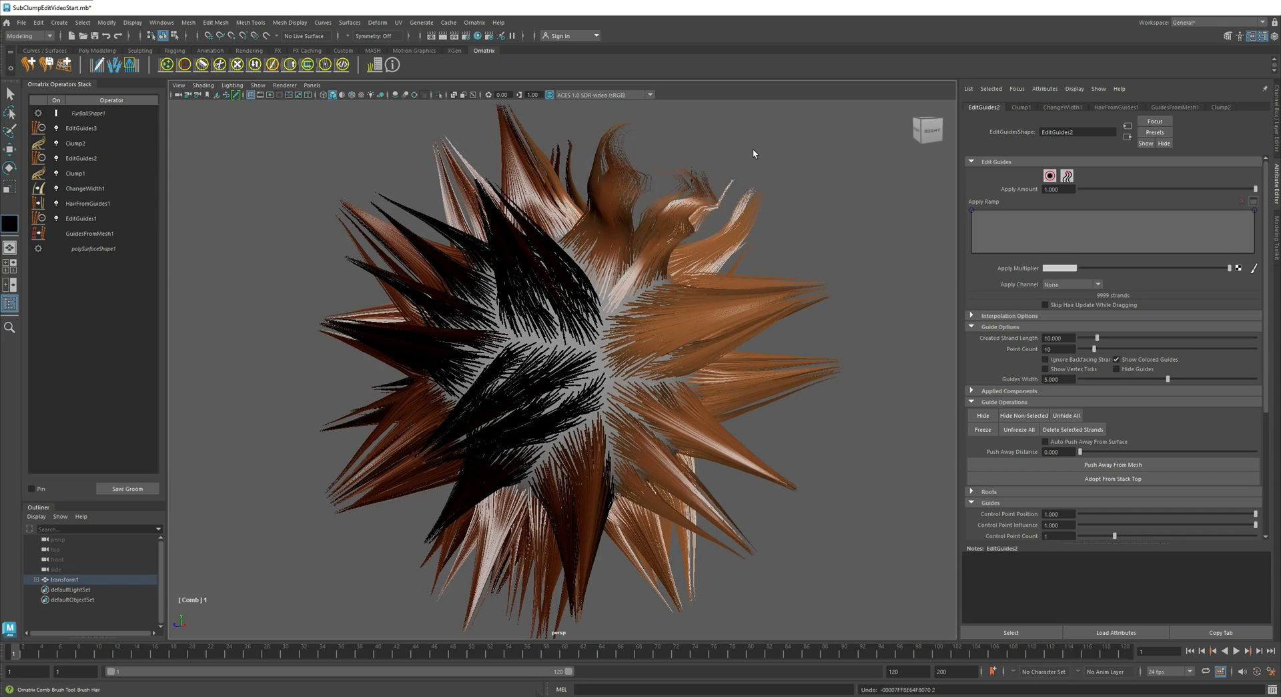
key("ctrl+z")
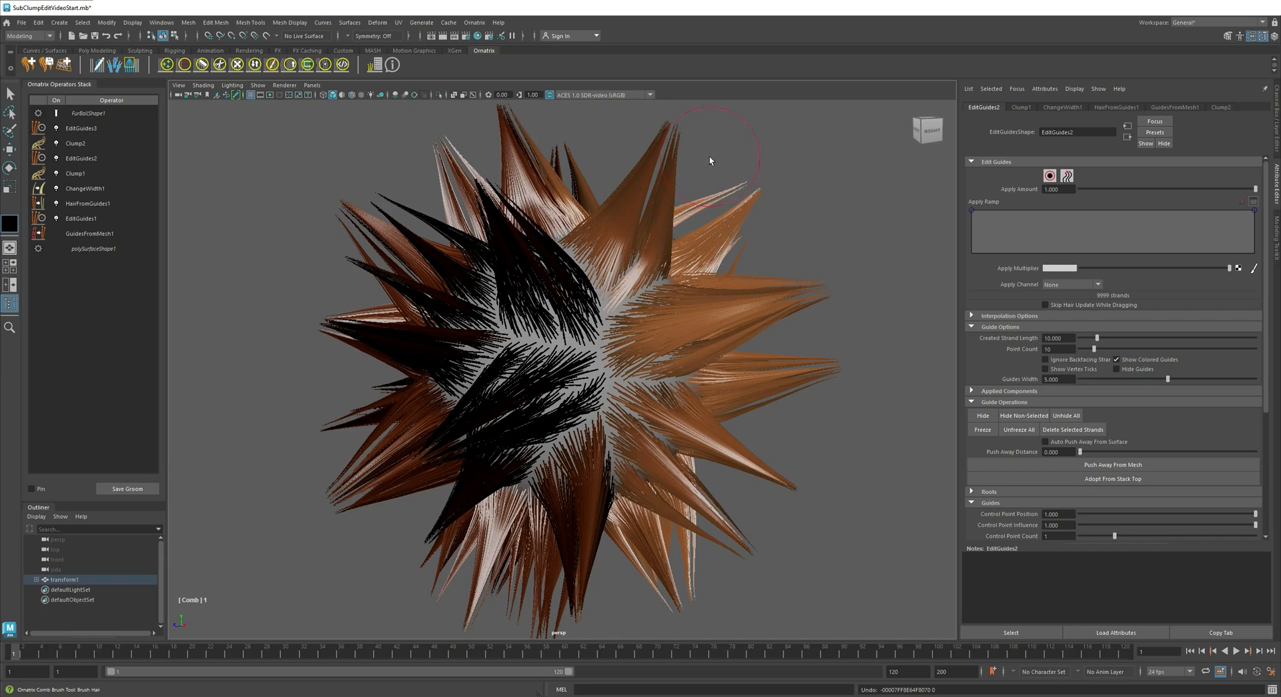
Step: Enable Set Clump Strand Groups on the Clump1 operator under Sub-Clumping
left_click(84, 173)
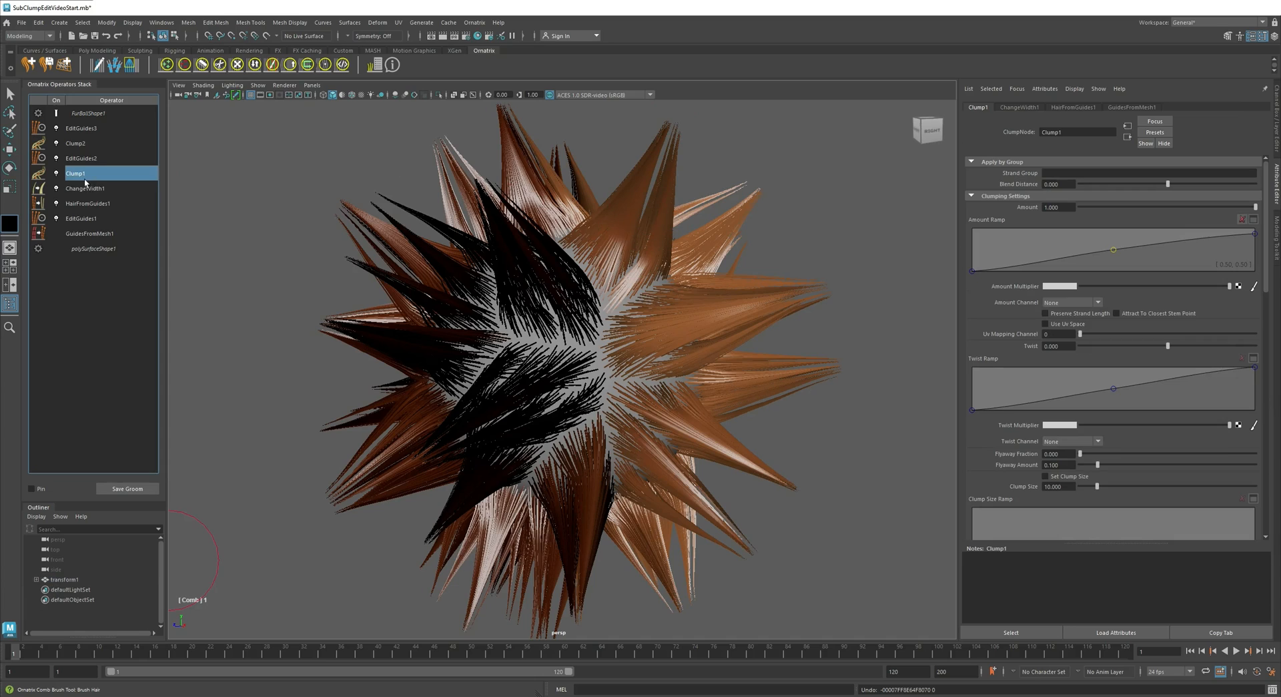
scroll(996, 457, "down", 3)
scroll(996, 456, "down", 3)
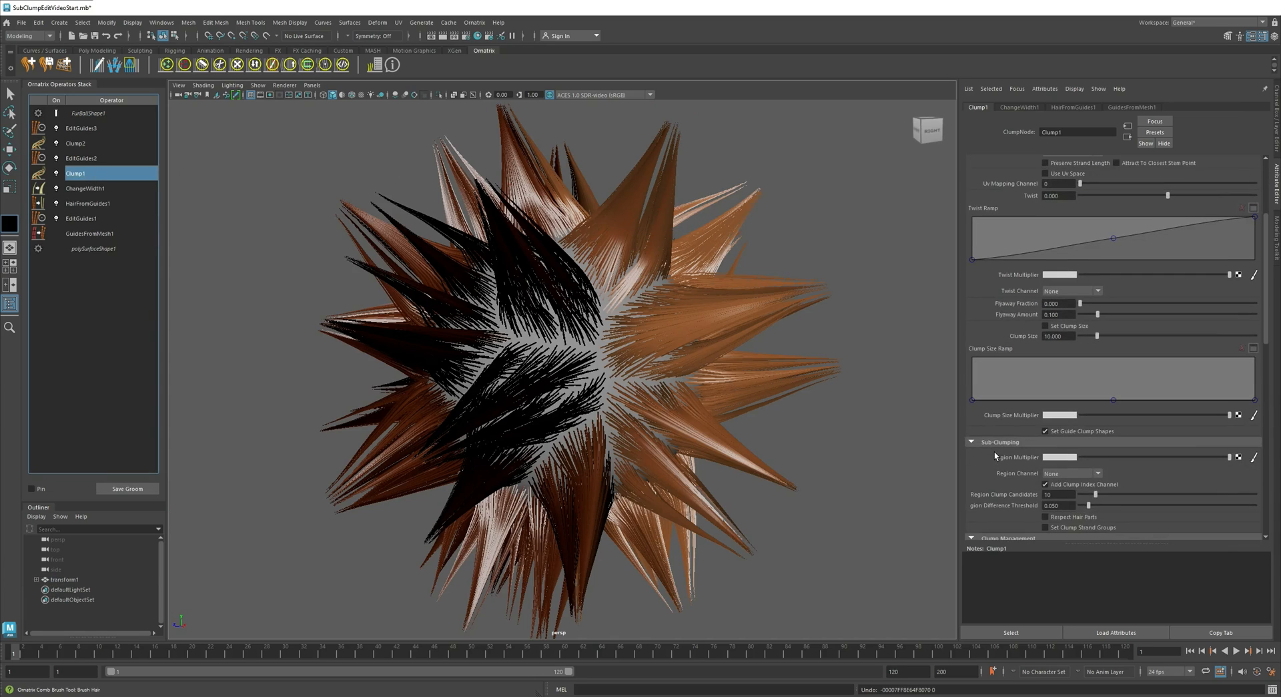
scroll(996, 456, "down", 3)
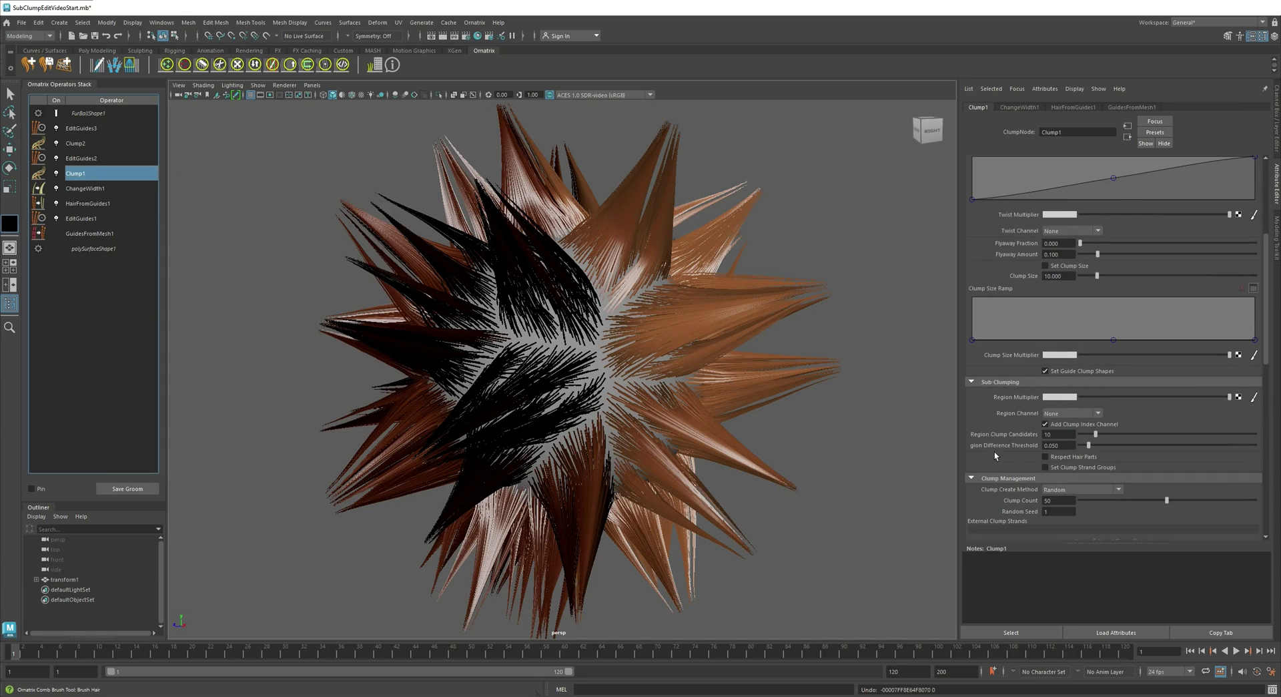
left_click(1062, 468)
Step: Turn on Display strand groups for FurBallShape1 and clear the selection to show group colours
left_click(408, 172)
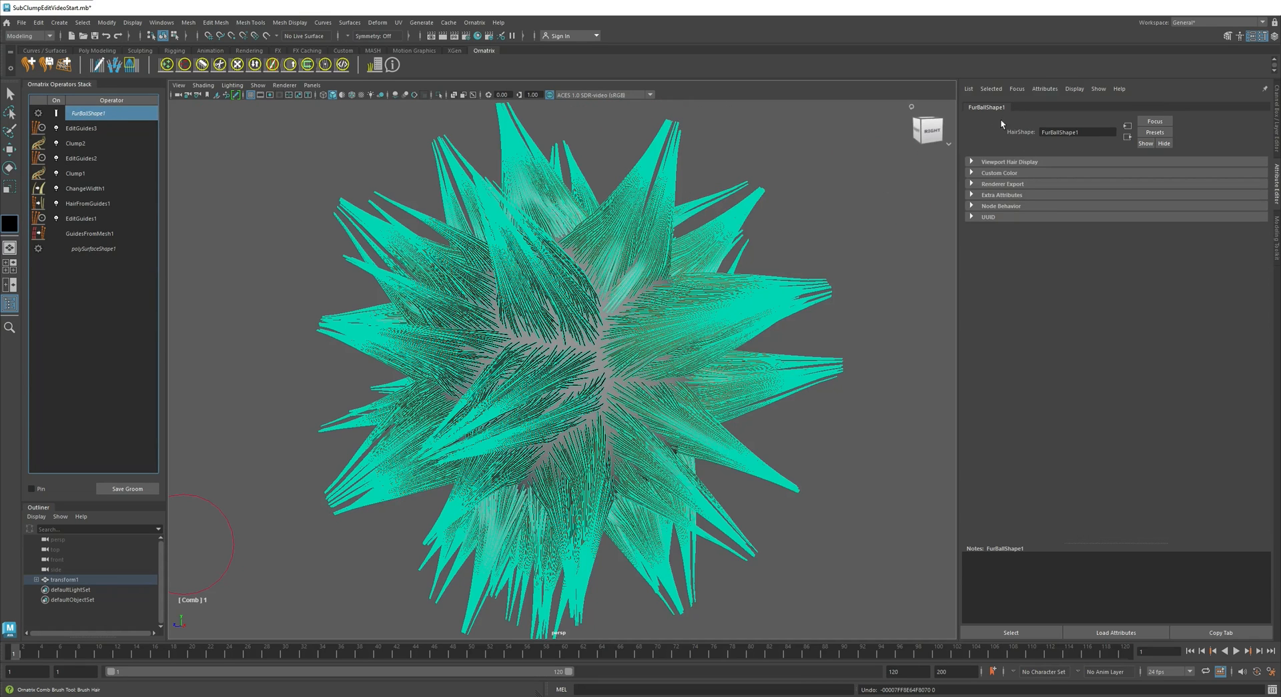
left_click(974, 161)
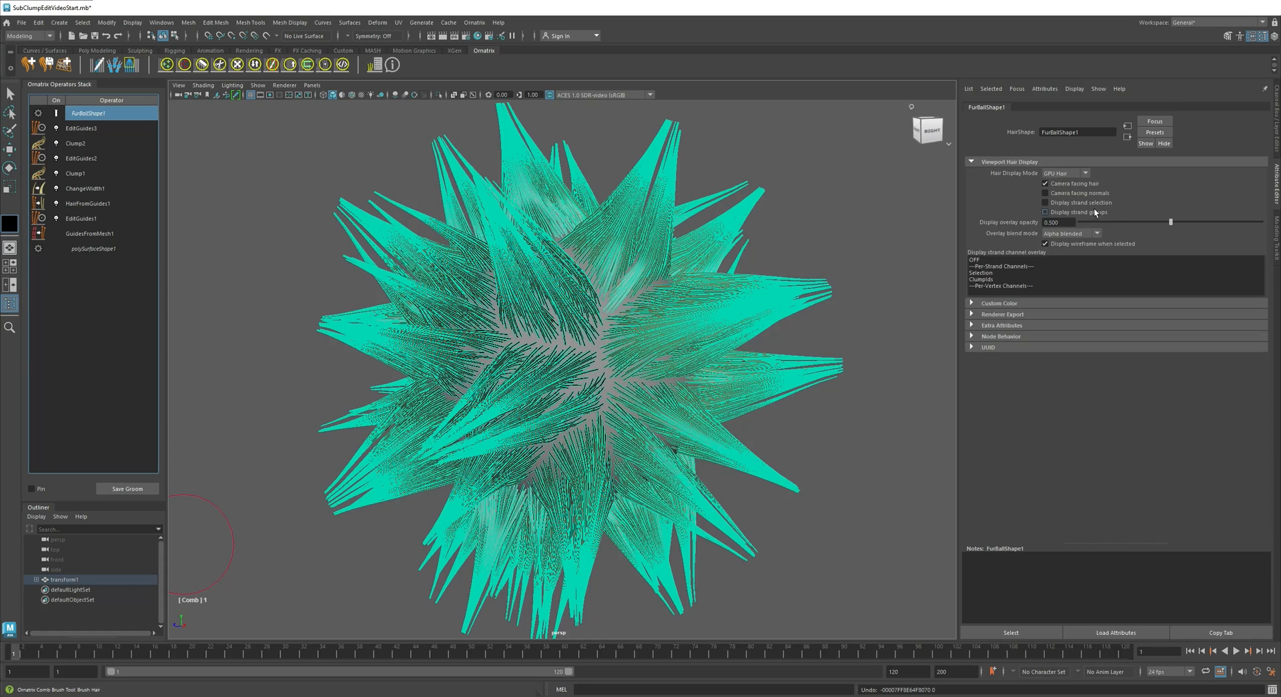
left_click(1046, 211)
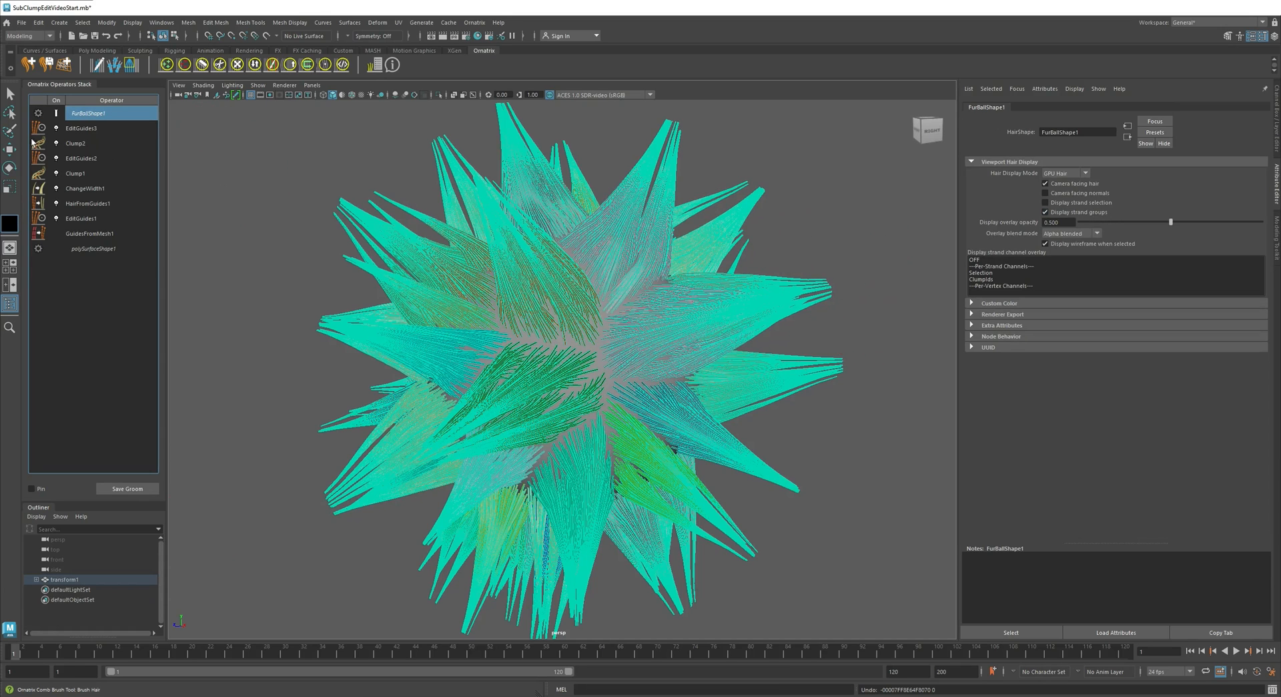
left_click(9, 94)
left_click(241, 163)
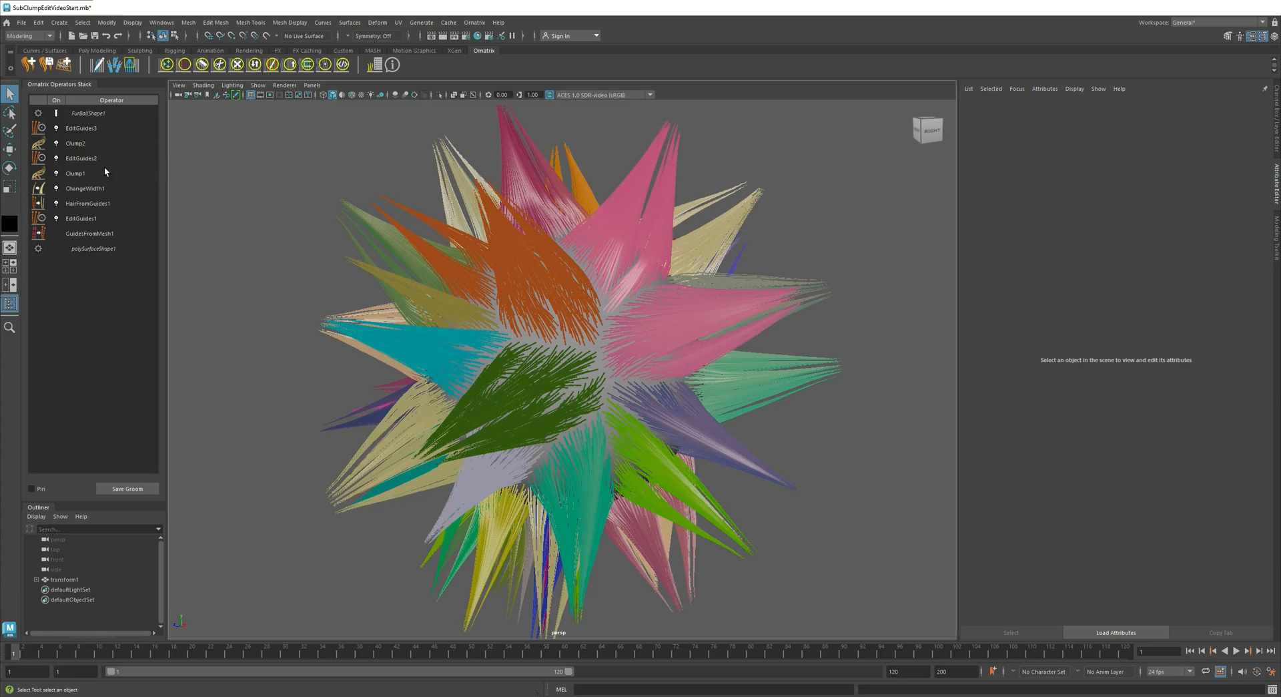
Step: Enable Set Clump Strand Groups on Clump2 and compare it against EditGuides2
left_click(76, 144)
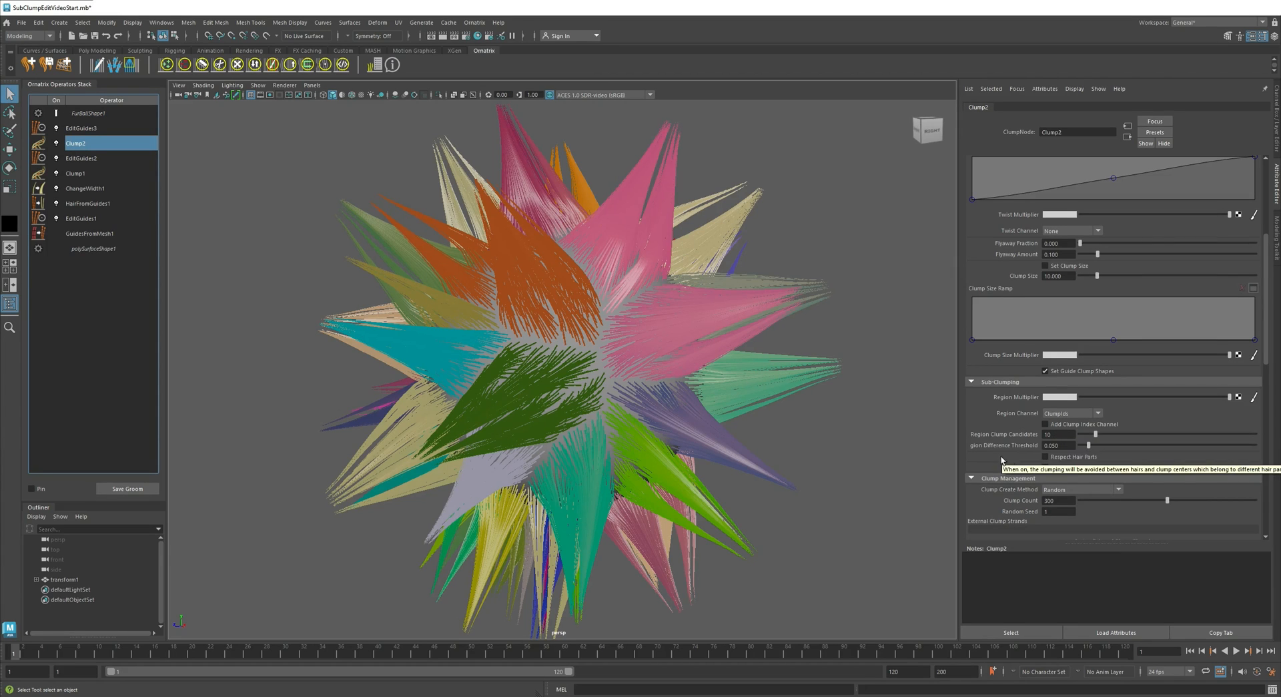
left_click(1047, 468)
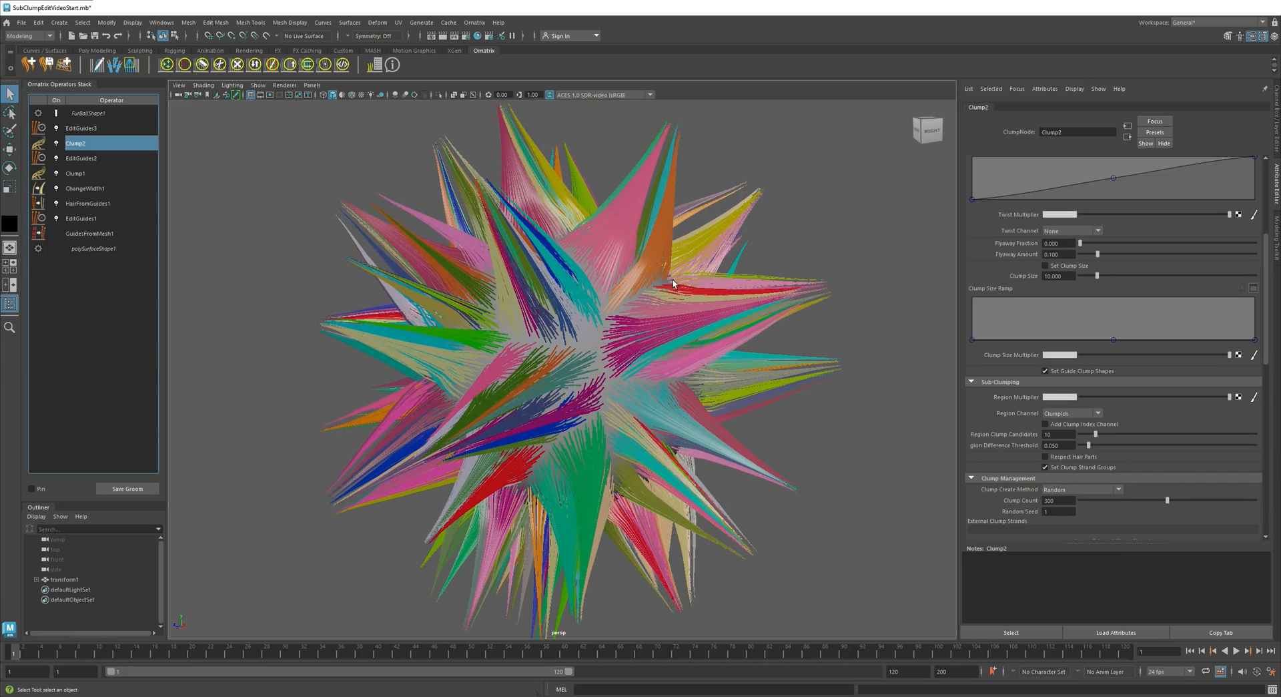
left_click(66, 160)
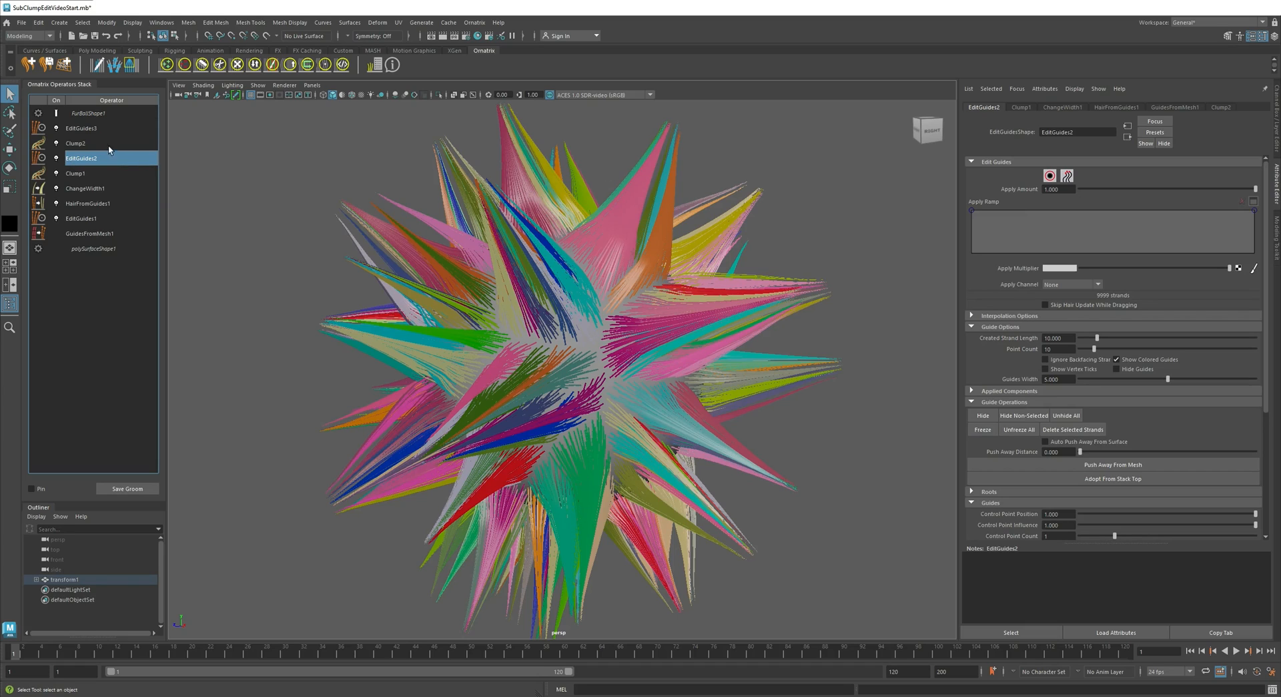
left_click(93, 144)
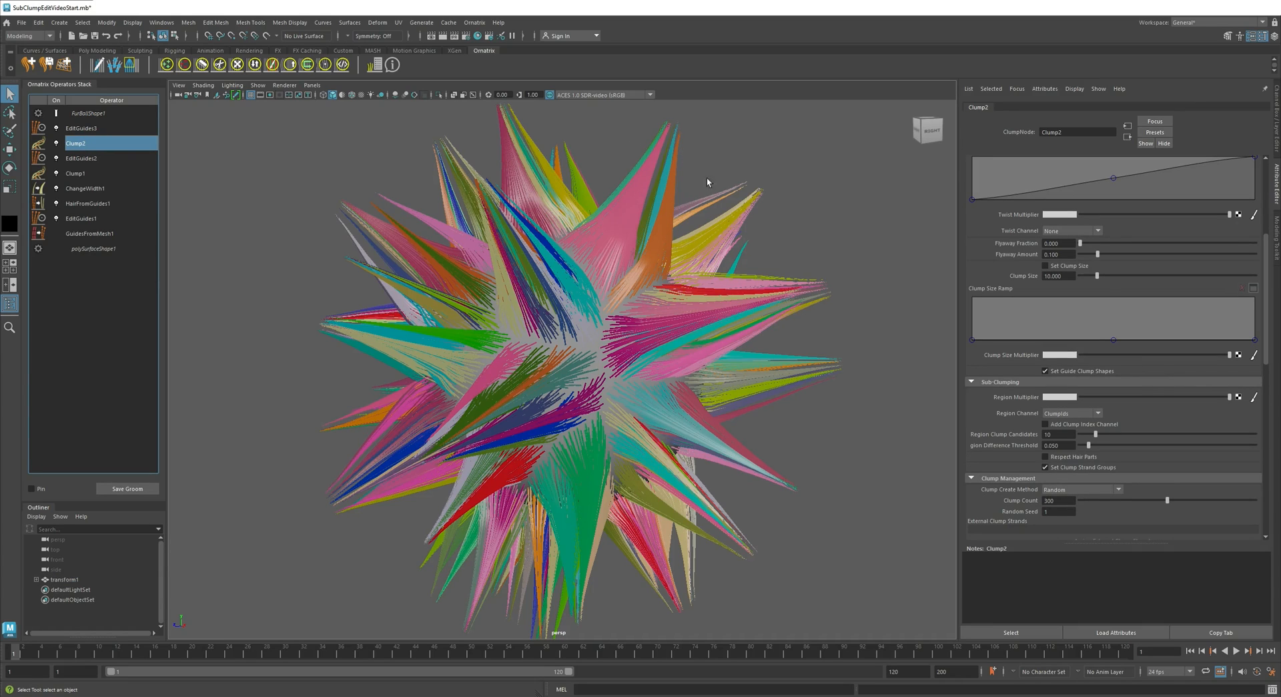
Step: From EditGuides2, set the comb brush's Modify by Group algorithm to Linear Space
left_click(98, 157)
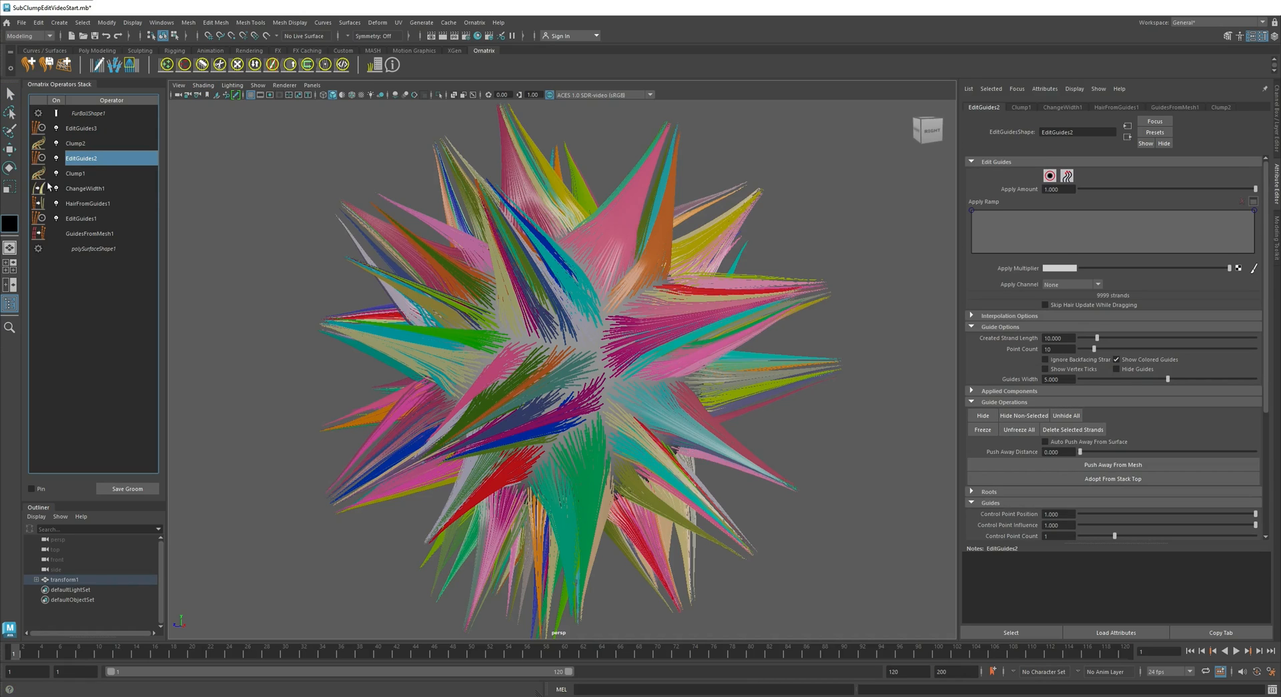
left_click(9, 169)
double_click(8, 131)
left_click_drag(480, 171, 369, 170)
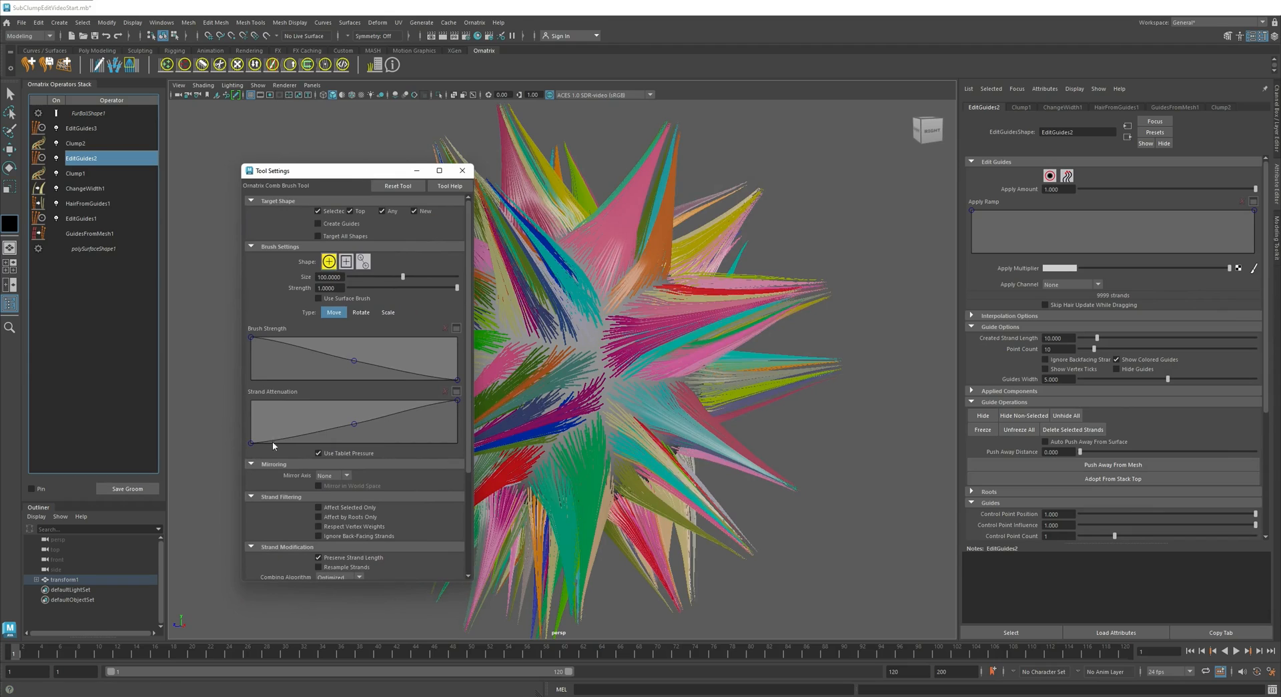
scroll(273, 441, "down", 5)
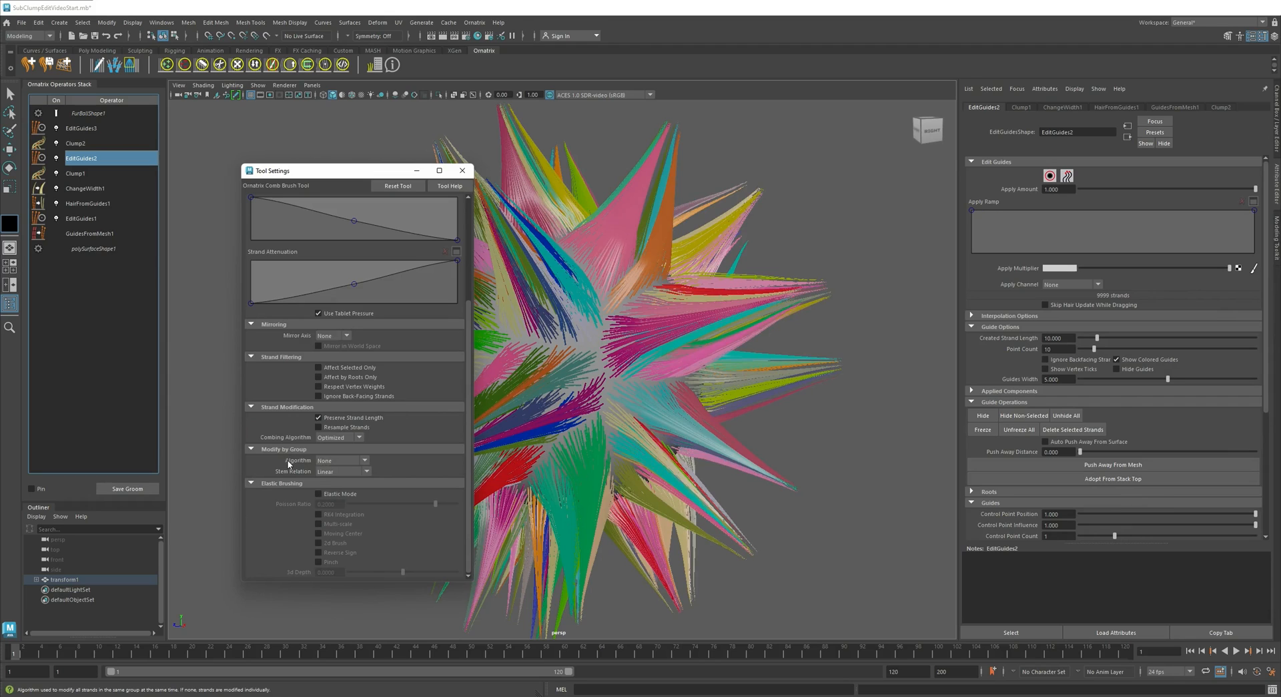
left_click(338, 461)
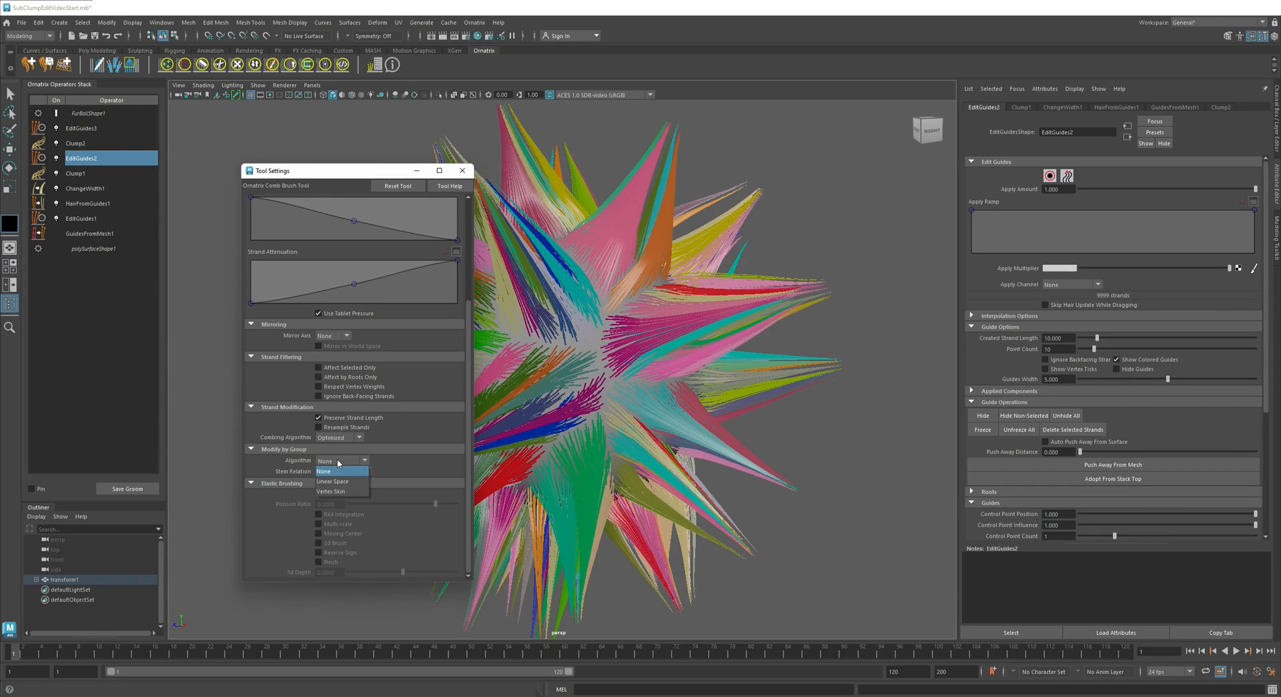
left_click(333, 480)
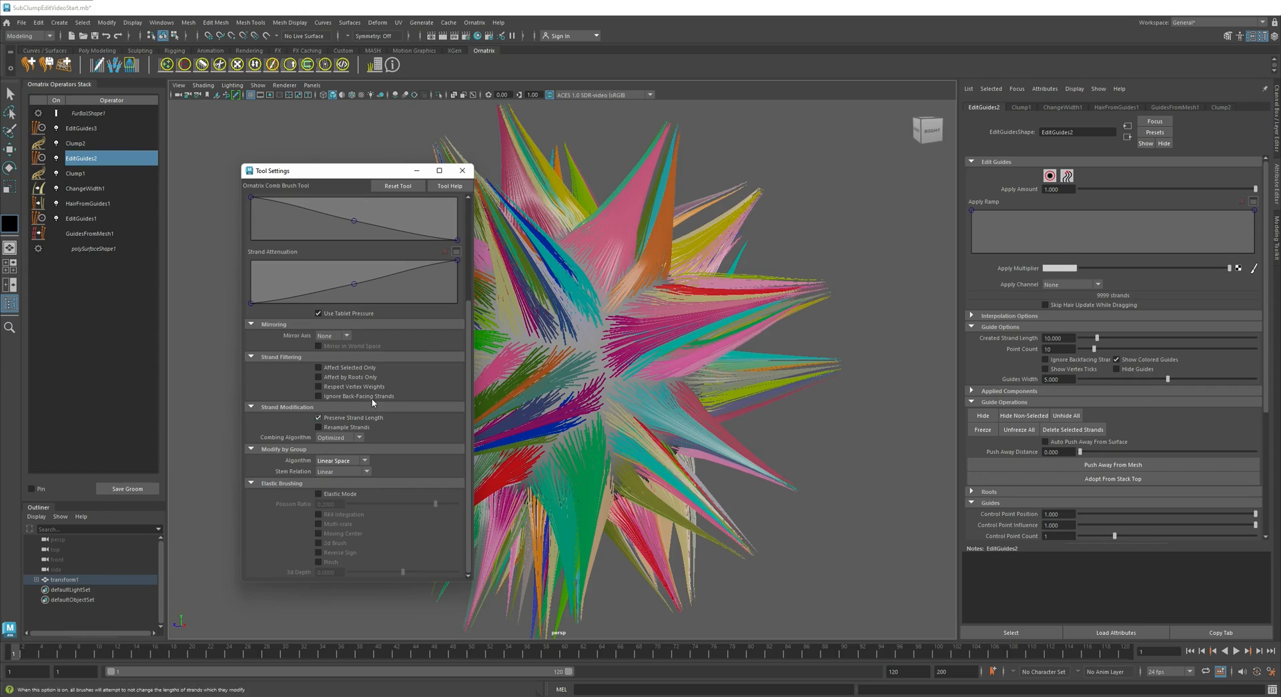
left_click(463, 170)
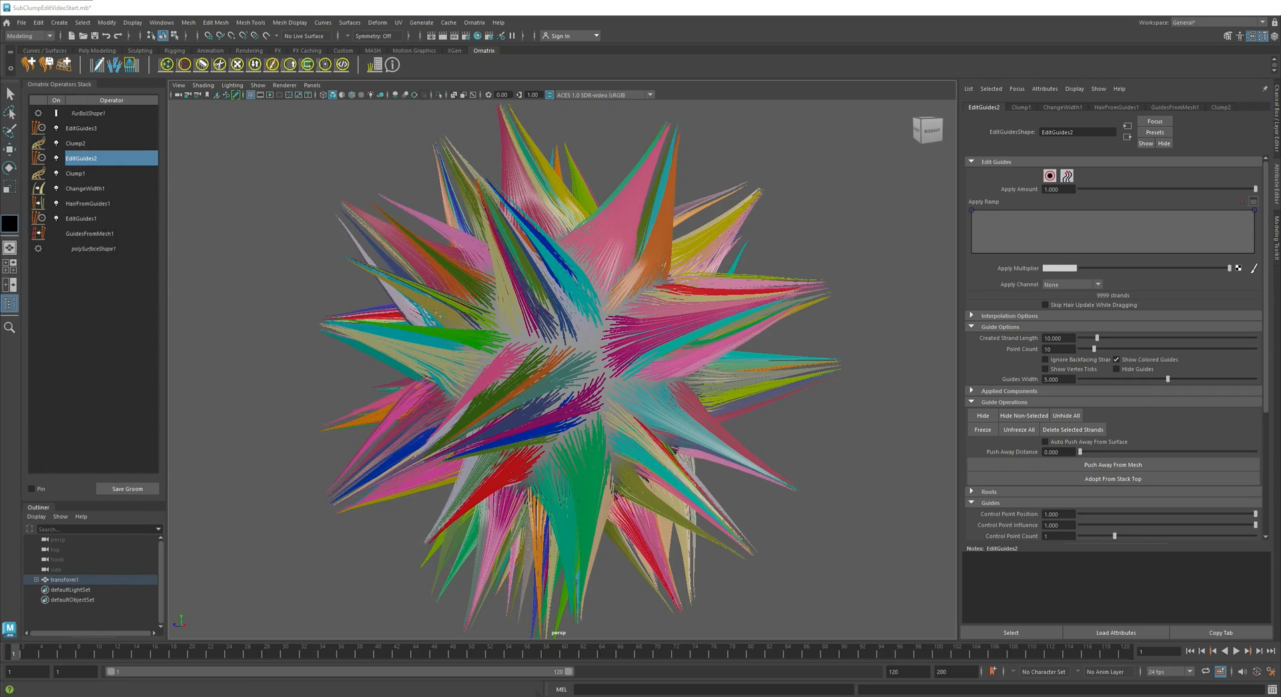
Step: Comb the upper, right, lower-right and mid-right clump tips so whole groups bend
key("1")
left_click_drag(636, 180, 676, 146)
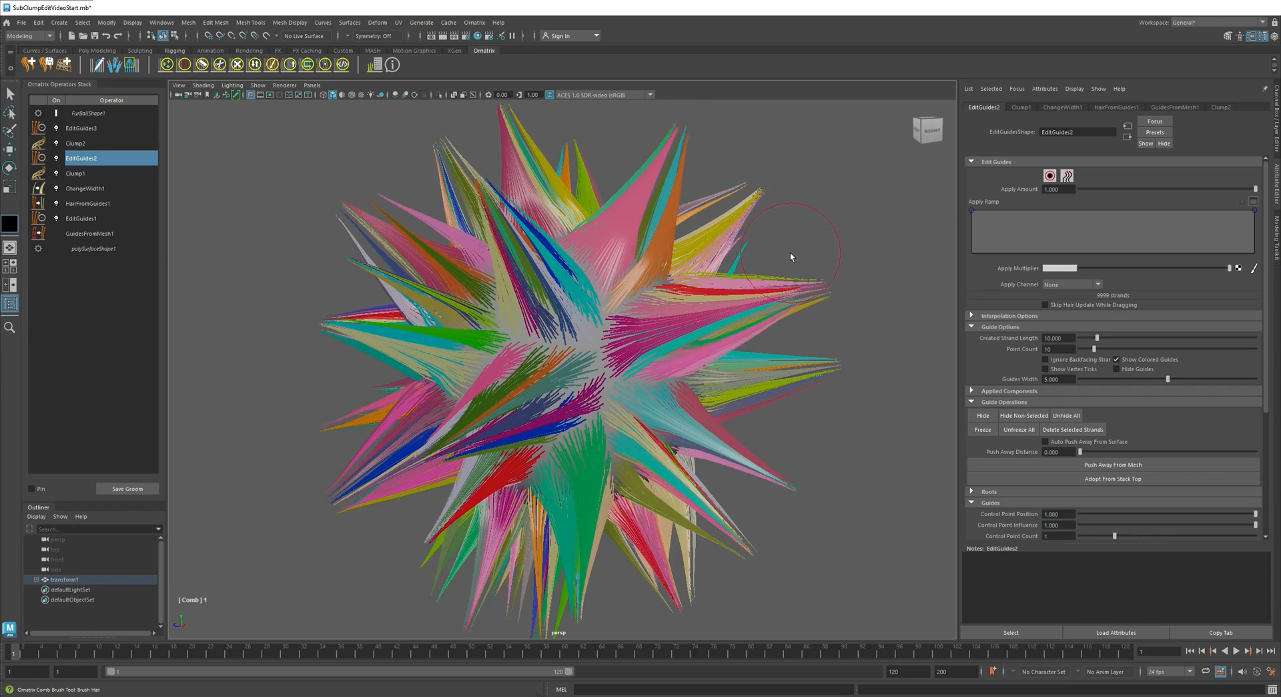
mouse_move(801, 301)
left_mouse_down()
mouse_move(821, 273)
mouse_move(841, 285)
left_mouse_up()
mouse_move(822, 376)
left_mouse_down()
mouse_move(842, 381)
mouse_move(814, 383)
left_mouse_up()
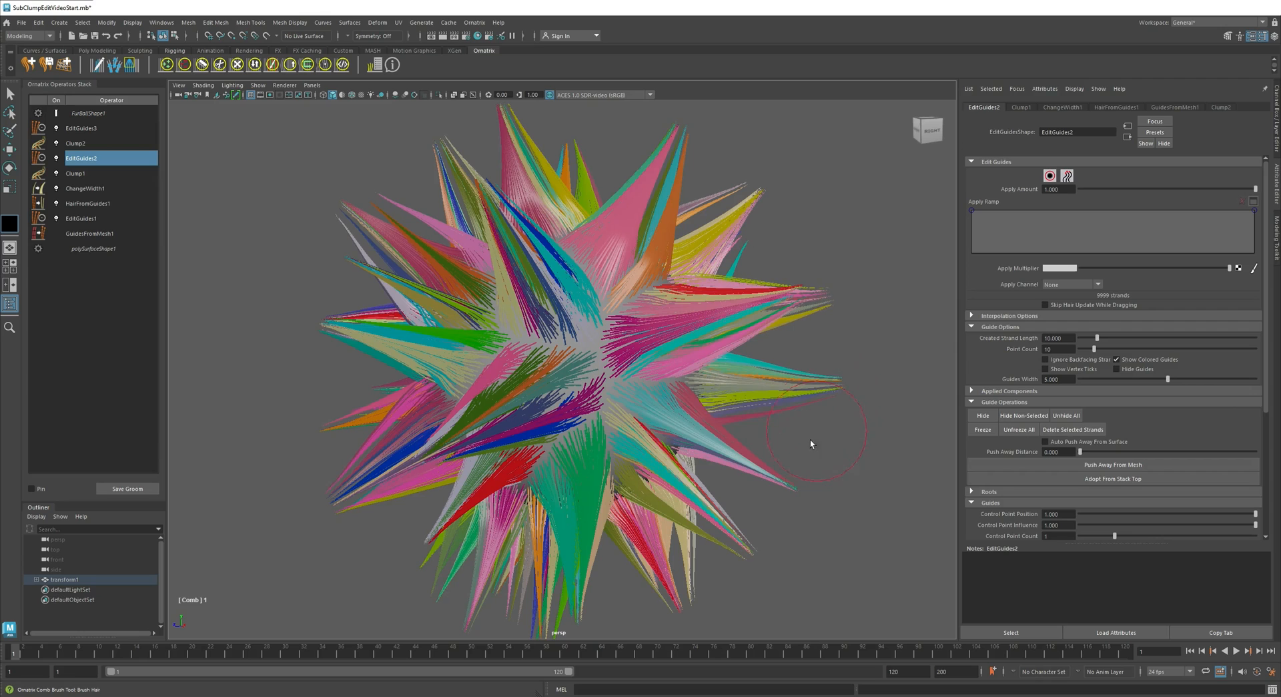
left_click_drag(794, 463, 822, 431)
mouse_move(845, 345)
left_mouse_down()
mouse_move(831, 255)
mouse_move(659, 215)
mouse_move(562, 151)
mouse_move(521, 150)
mouse_move(461, 171)
mouse_move(403, 213)
mouse_move(345, 401)
mouse_move(351, 460)
mouse_move(450, 541)
mouse_move(561, 590)
mouse_move(661, 583)
mouse_move(841, 375)
left_mouse_up()
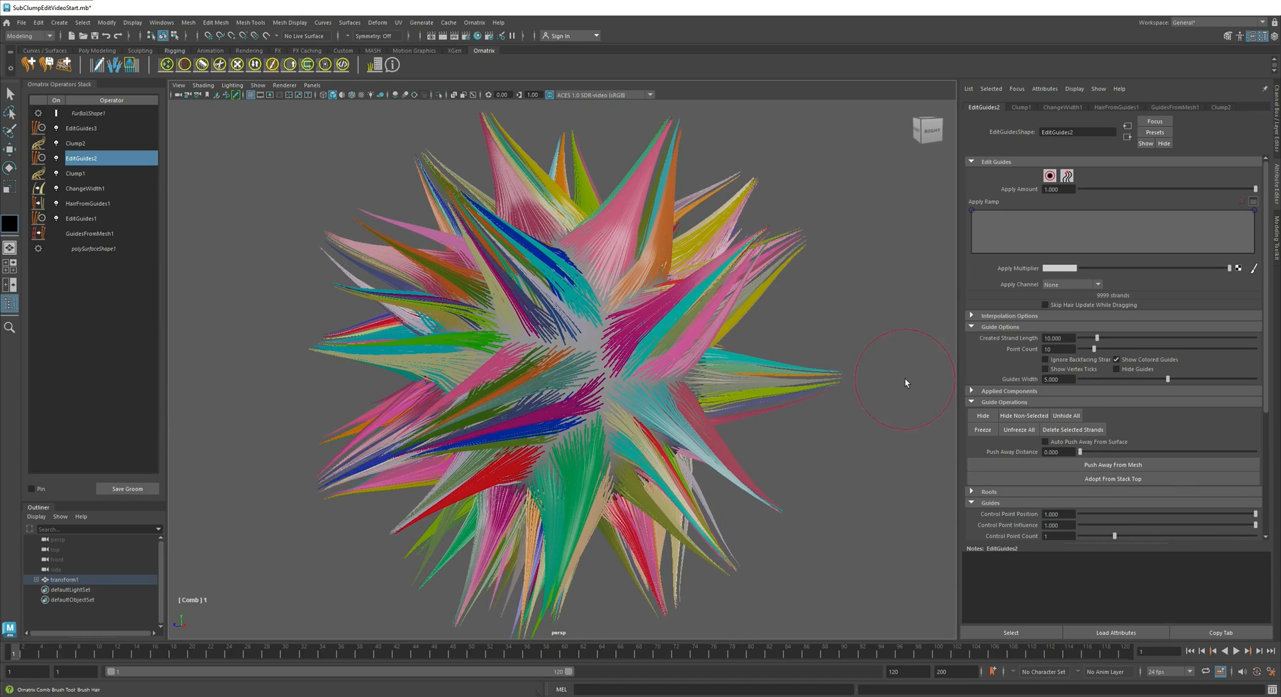
Step: With EditGuides3 active, comb the top-right spikes and move in close to a clump
left_click(90, 129)
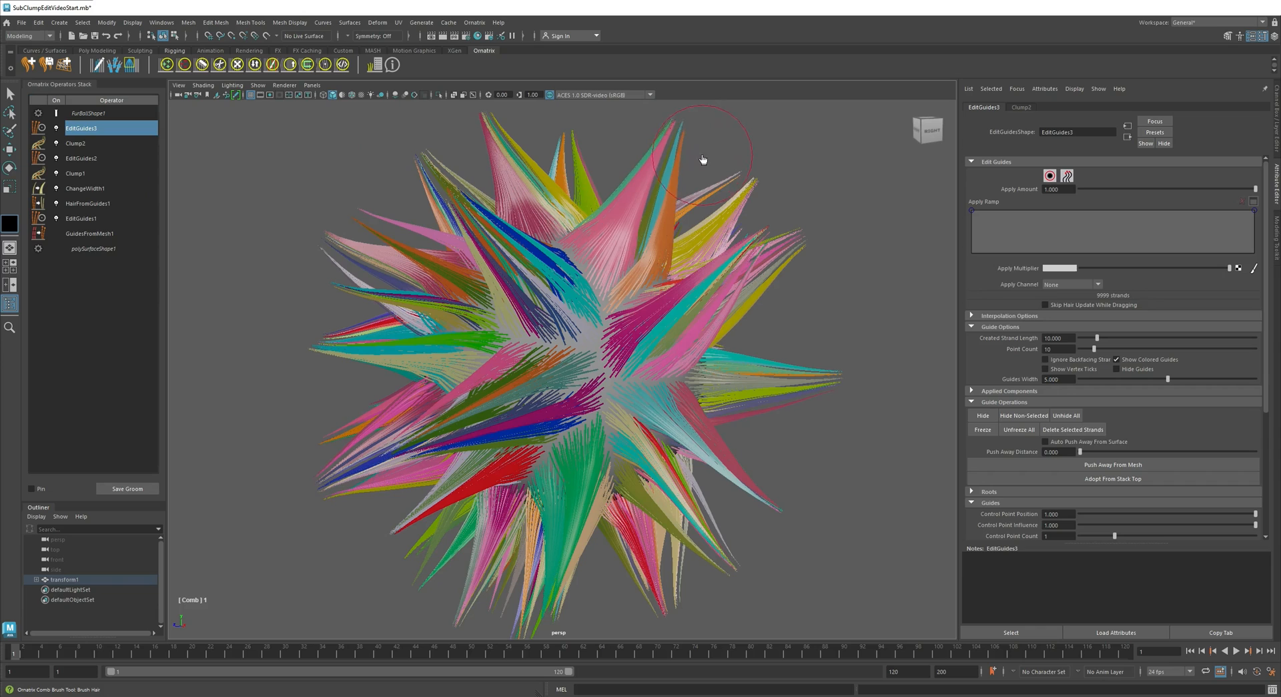
mouse_move(678, 158)
left_mouse_down()
mouse_move(701, 200)
mouse_move(666, 137)
mouse_move(701, 201)
mouse_move(751, 191)
left_mouse_up()
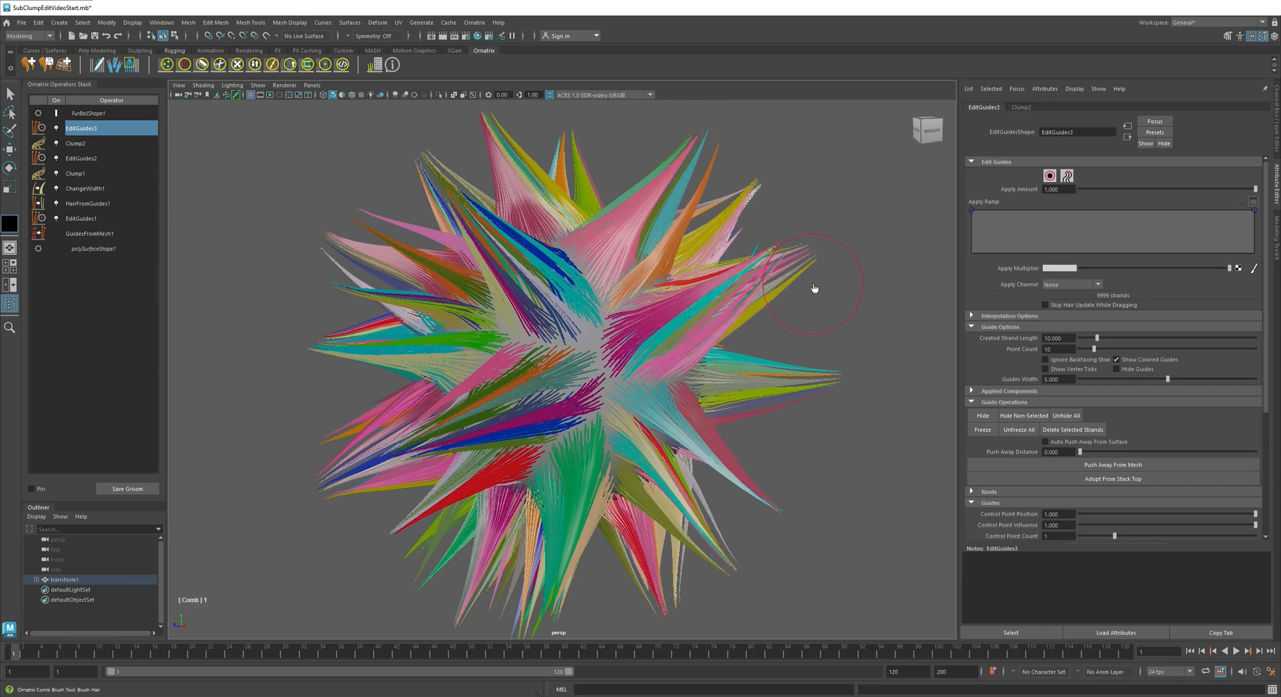
right_click_drag(820, 284, 949, 388, "alt")
left_click_drag(949, 388, 702, 310, "alt")
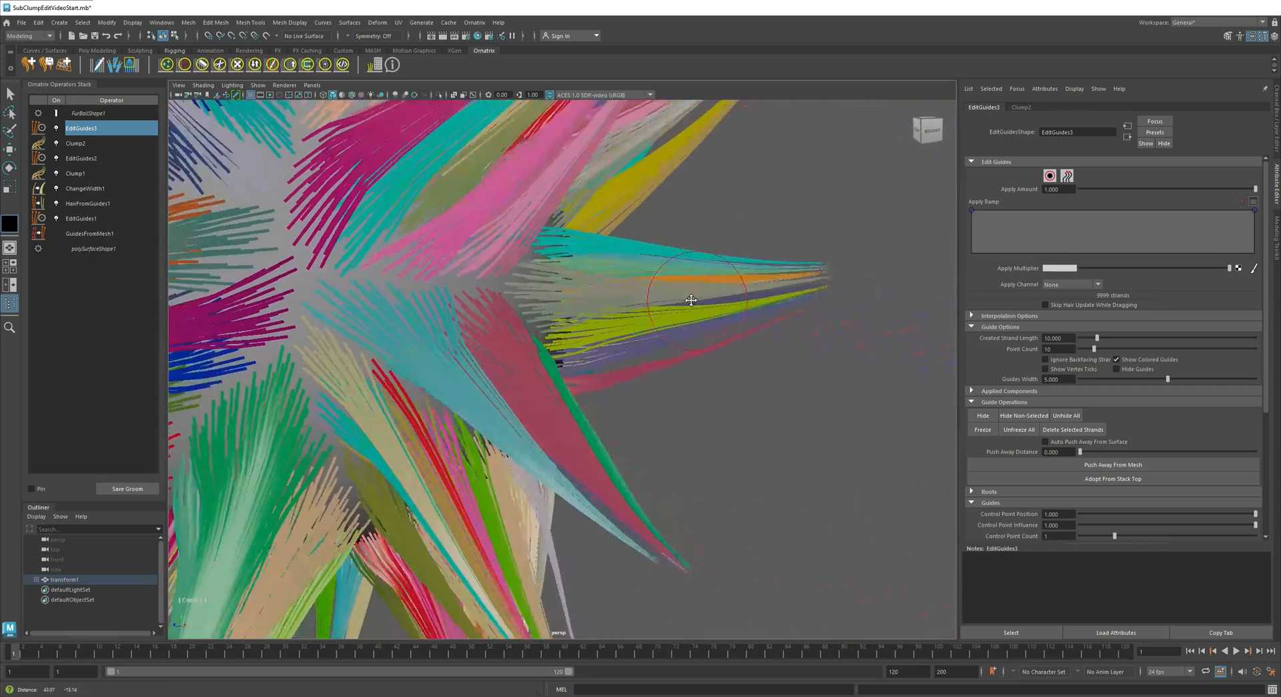
right_click_drag(731, 340, 737, 335, "alt")
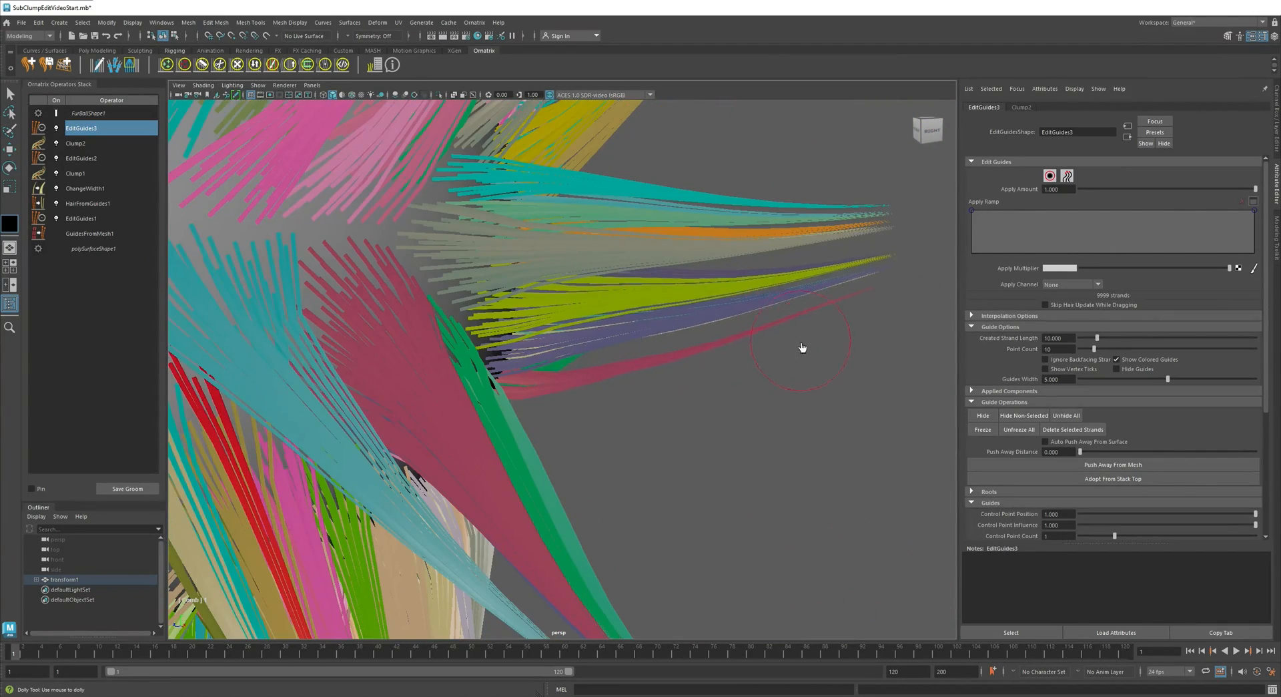
Step: Comb the purple, pink and yellow-green tips, undo one stroke, then comb the upper spikes again
mouse_move(737, 335)
left_mouse_down()
mouse_move(820, 351)
mouse_move(875, 401)
left_mouse_up()
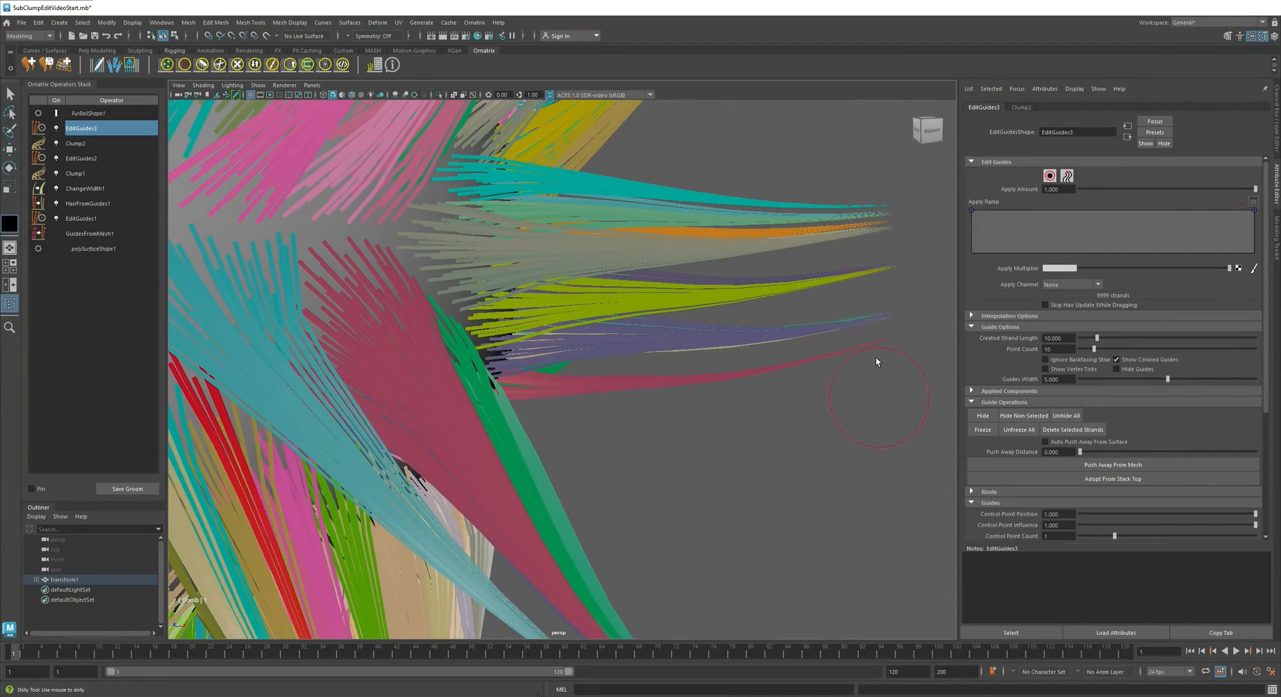
mouse_move(864, 300)
left_mouse_down()
mouse_move(871, 290)
mouse_move(861, 307)
mouse_move(859, 295)
mouse_move(860, 348)
left_mouse_up()
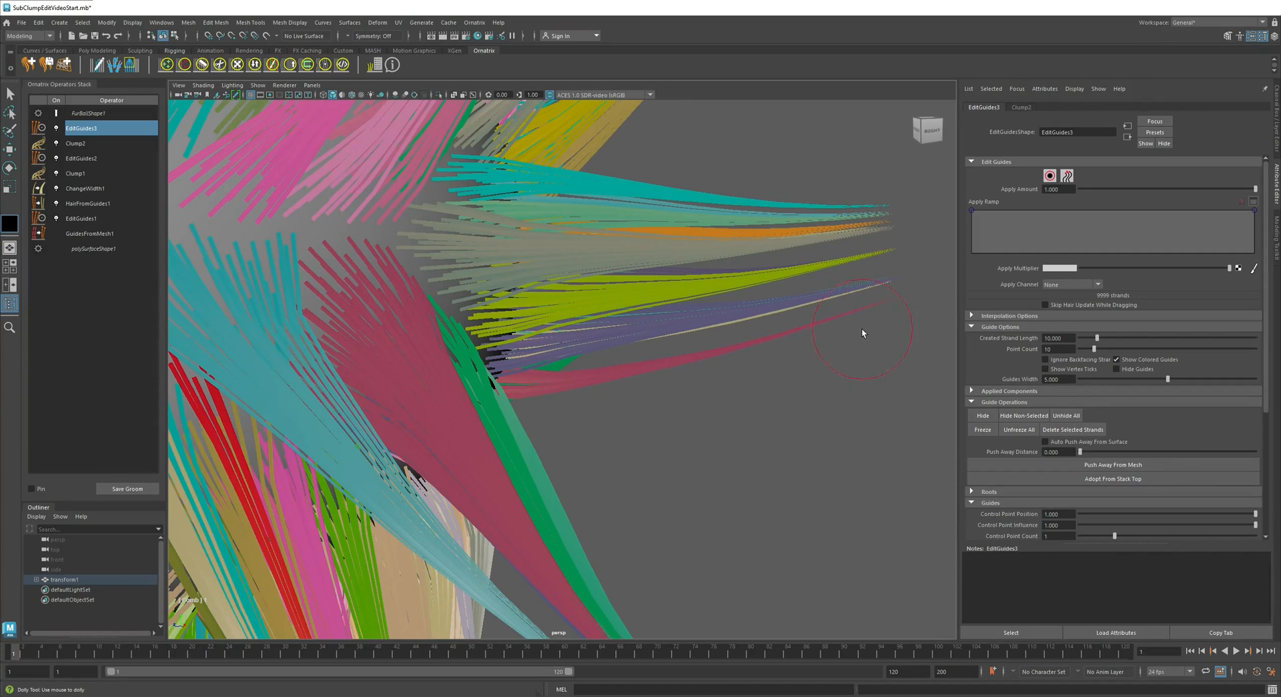
key("ctrl+z")
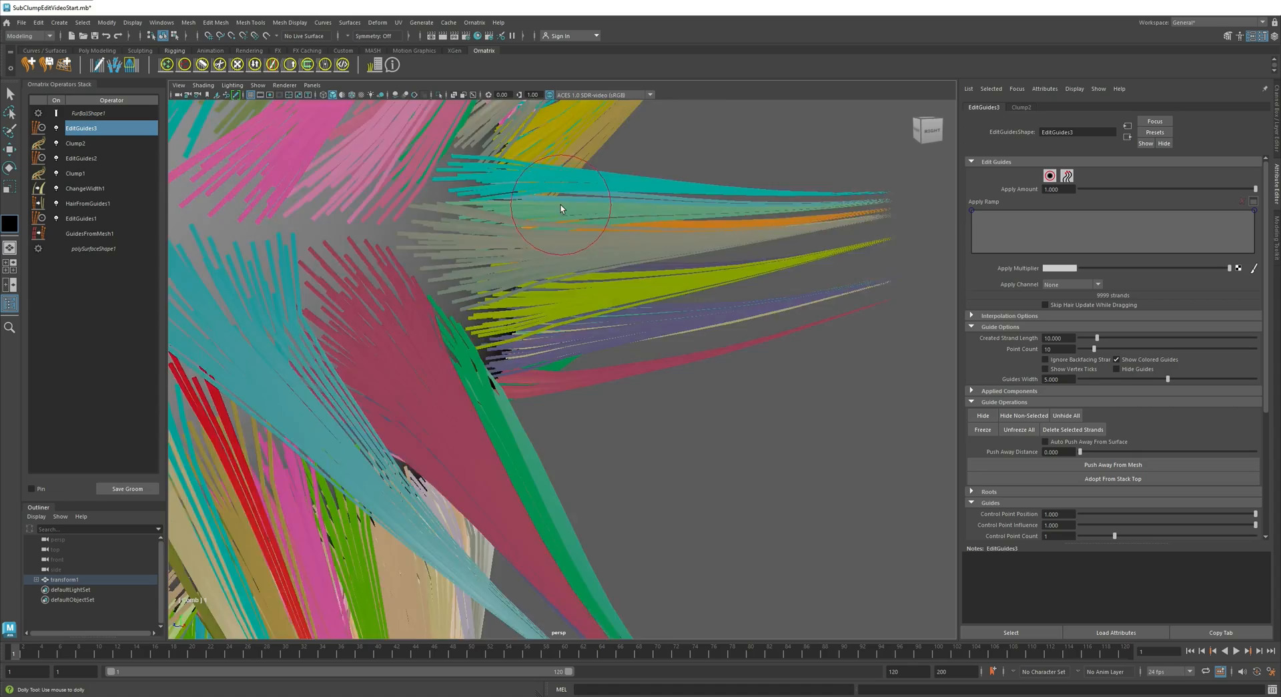
scroll(561, 207, "down", 5)
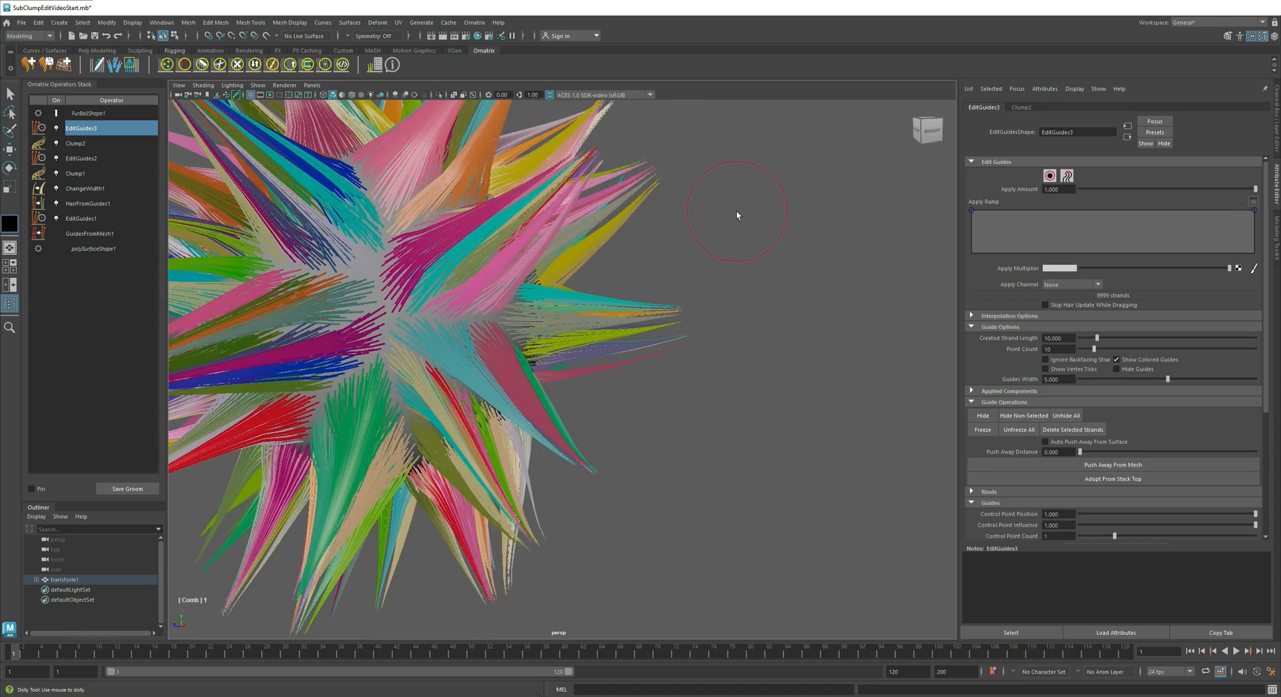
middle_click_drag(737, 211, 814, 309, "alt")
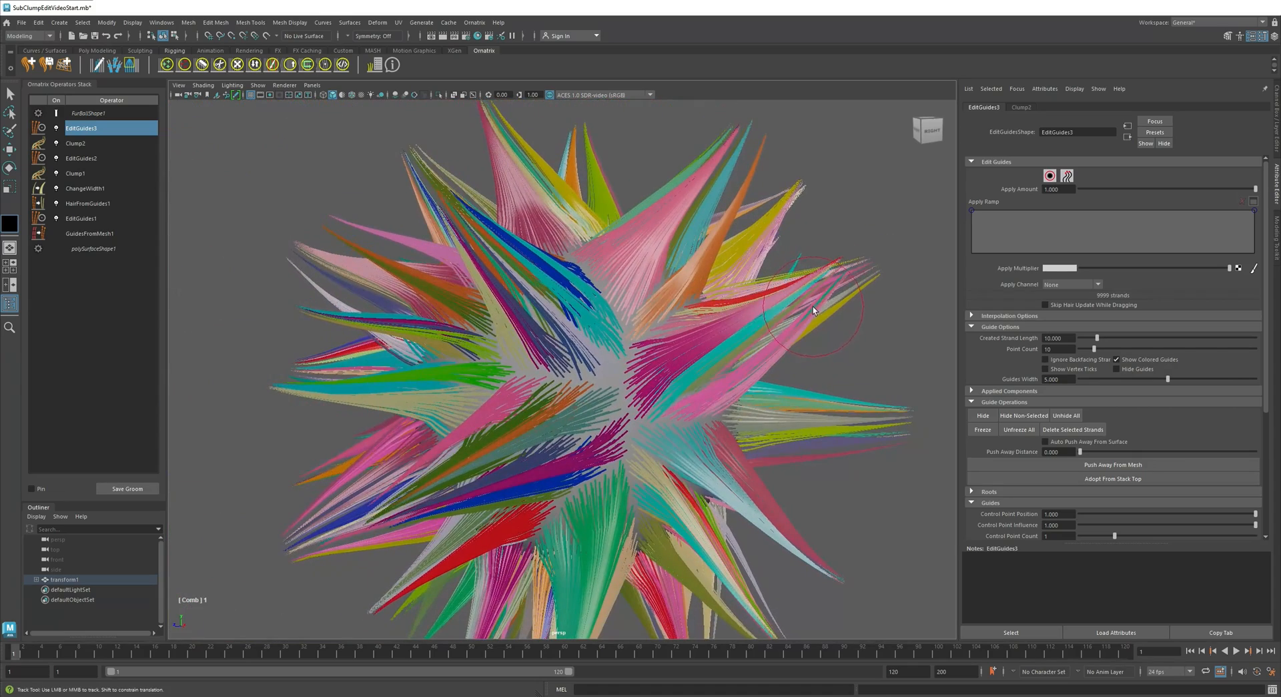
left_click_drag(698, 237, 748, 199)
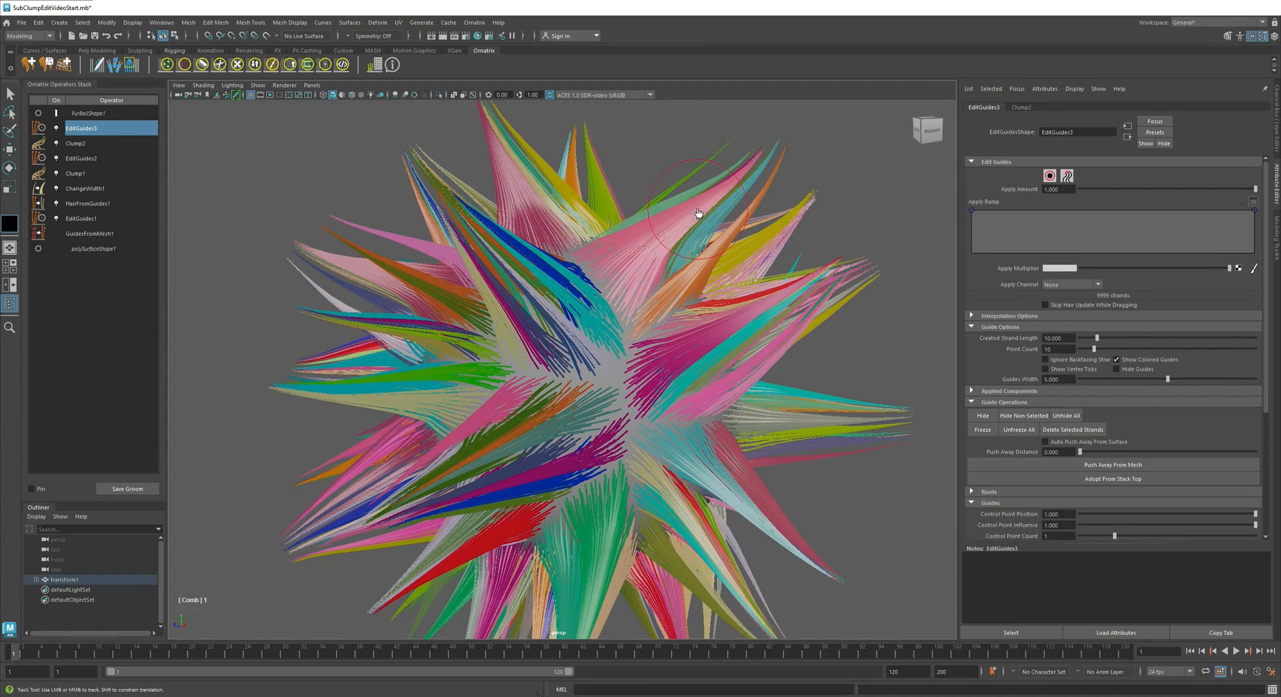